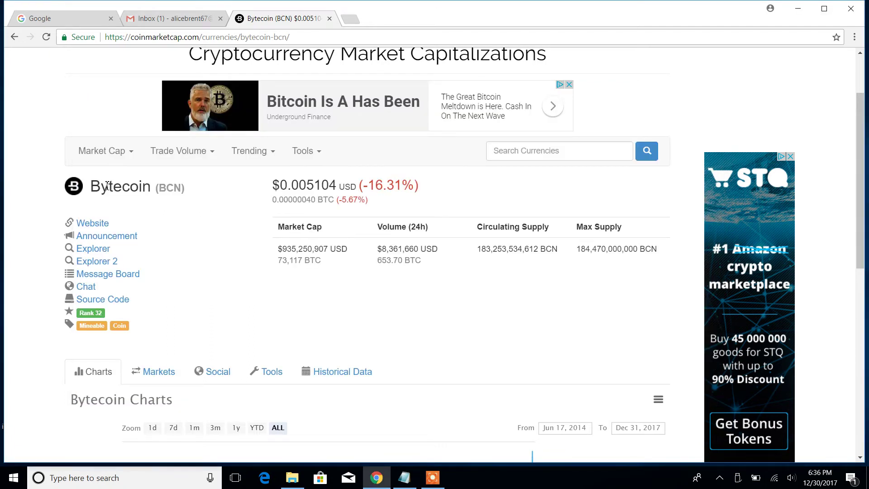
Select and clear the Bytecoin heading, then bring the Bytecoin mining notes to the front.
double_click(107, 187)
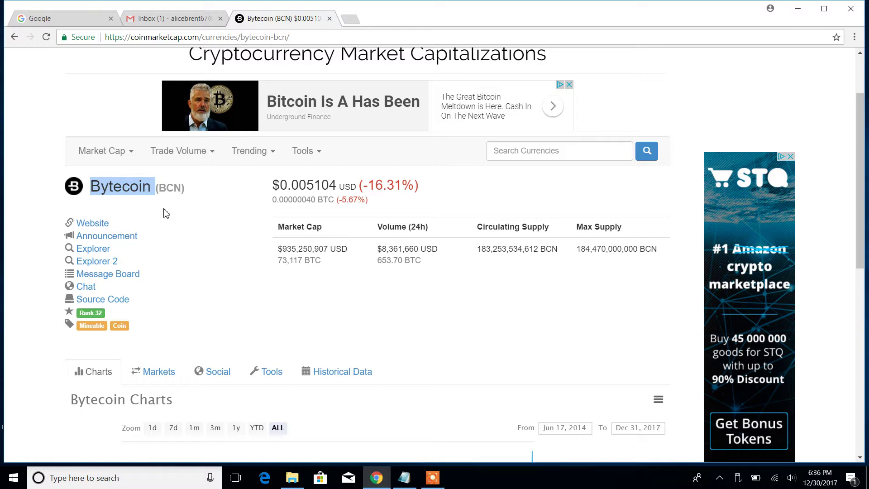
click(163, 213)
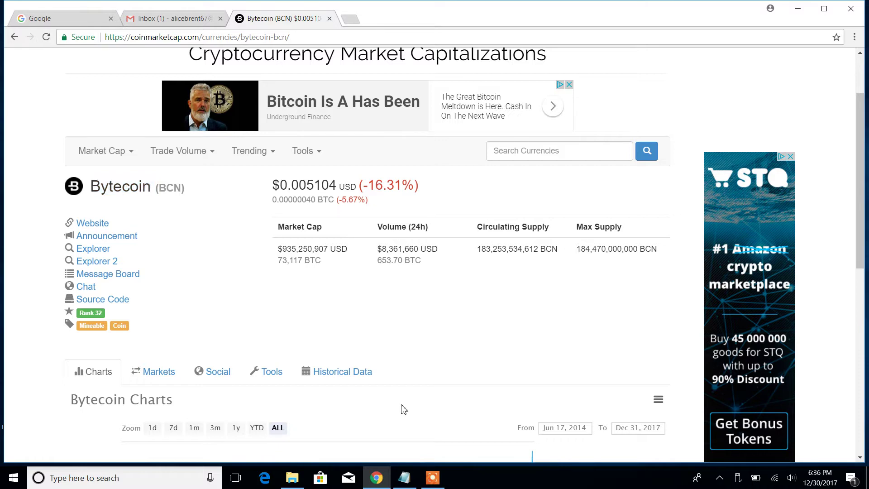
click(405, 477)
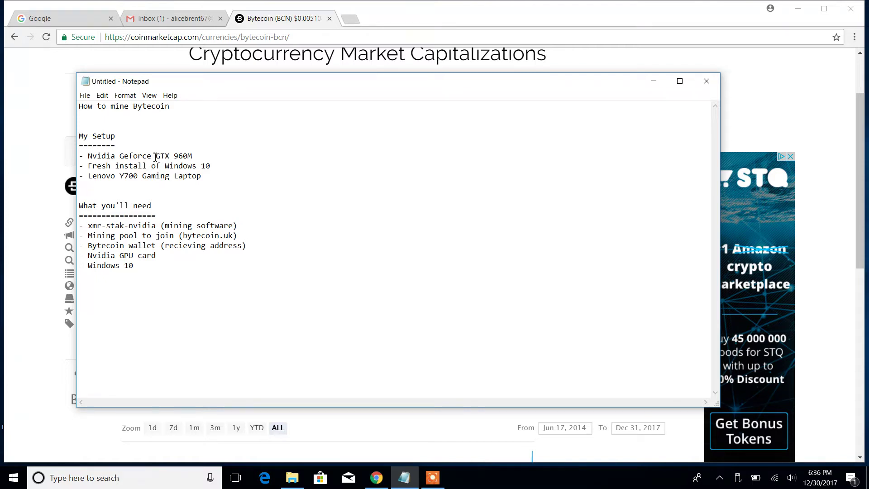
Highlight the notes' GTX 960M, Lenovo Y700, nvidia, pool, wallet, Nvidia and Windows entries.
click(172, 156)
drag(95, 183, 85, 175)
click(119, 205)
double_click(135, 227)
click(135, 226)
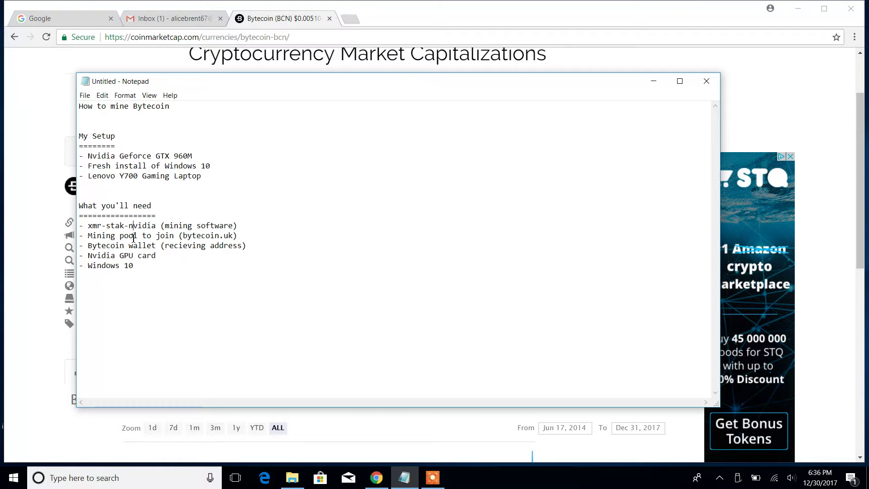
double_click(134, 236)
double_click(141, 246)
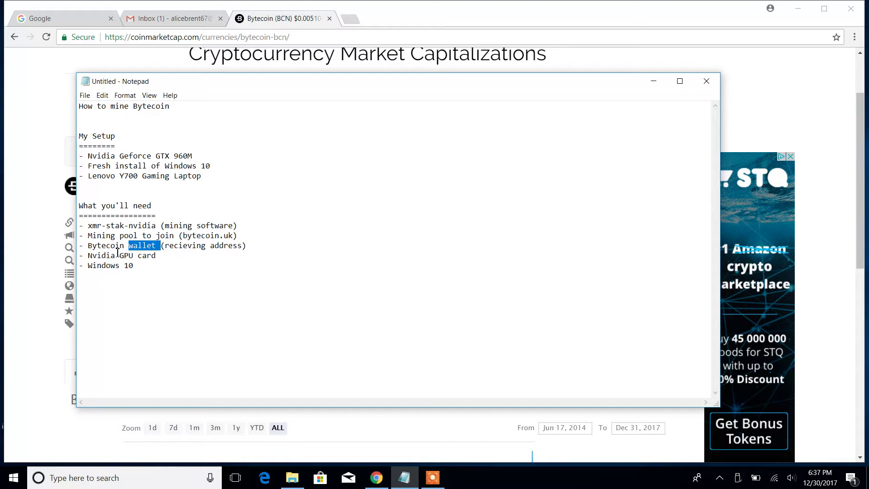
double_click(101, 255)
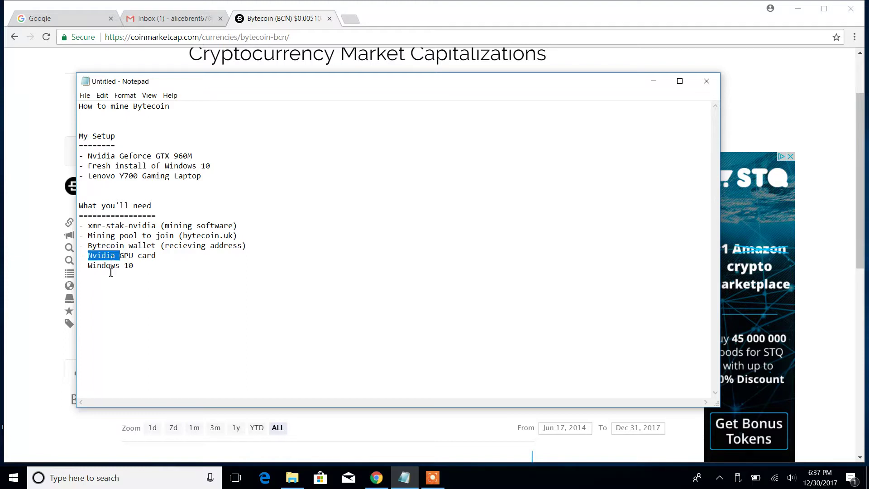
click(111, 271)
double_click(113, 266)
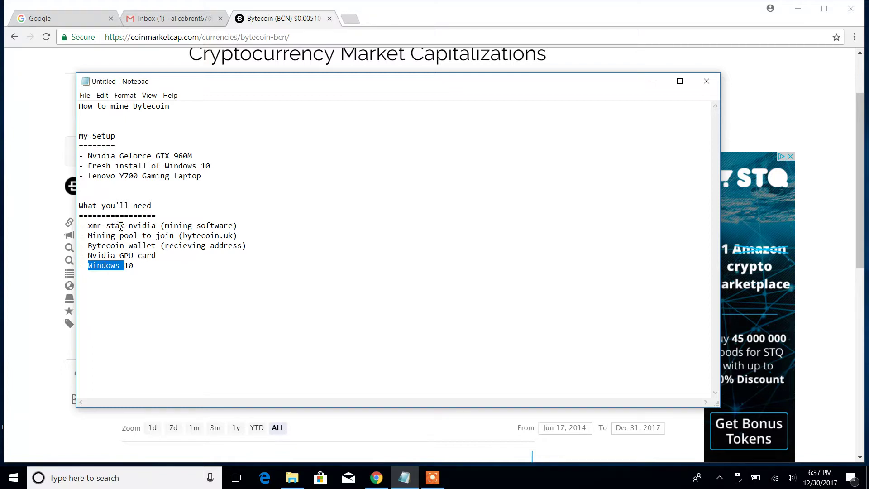
Hide the notes and search Google for 'xmr stak nvidia' in the Google tab.
click(51, 190)
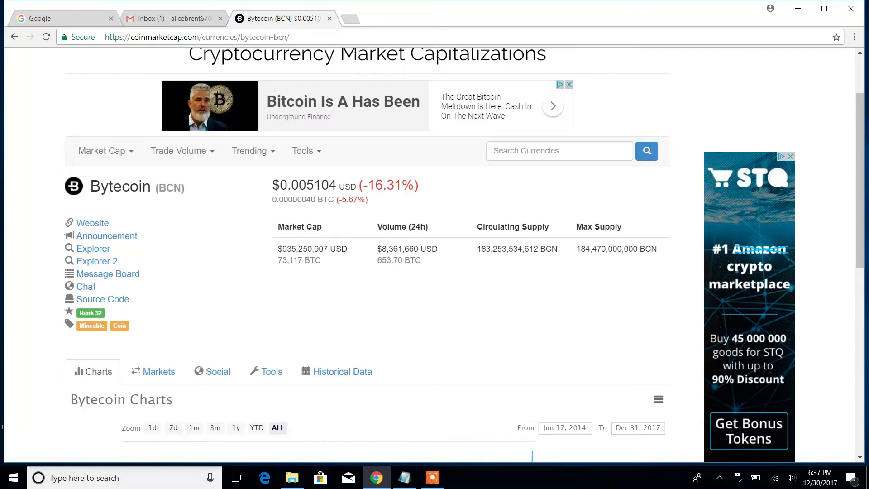
click(66, 18)
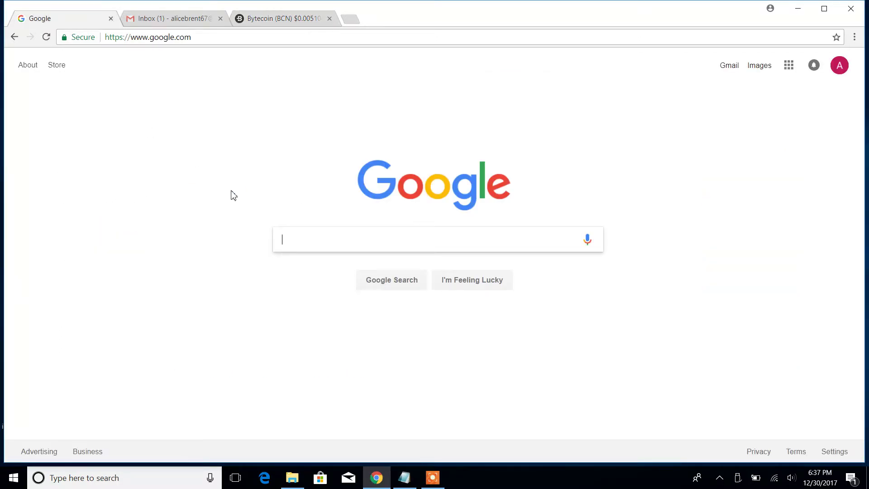
text(mr )
text(stak n)
text(vidia)
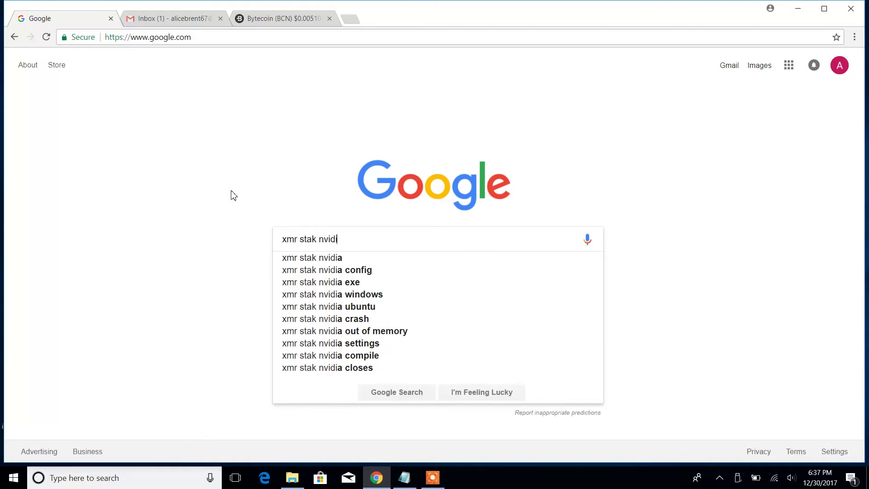
key(Return)
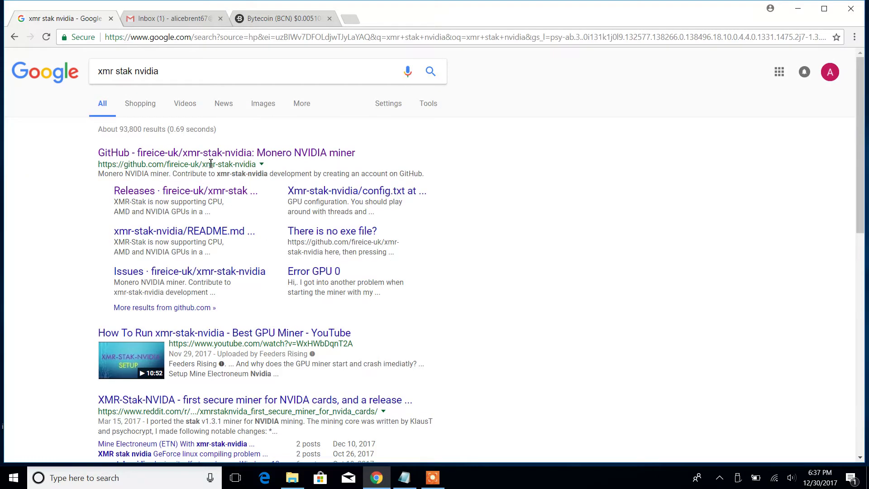
Go to the xmr-stak-nvidia GitHub releases page and download xmr-stak-nvidia.zip.
click(217, 152)
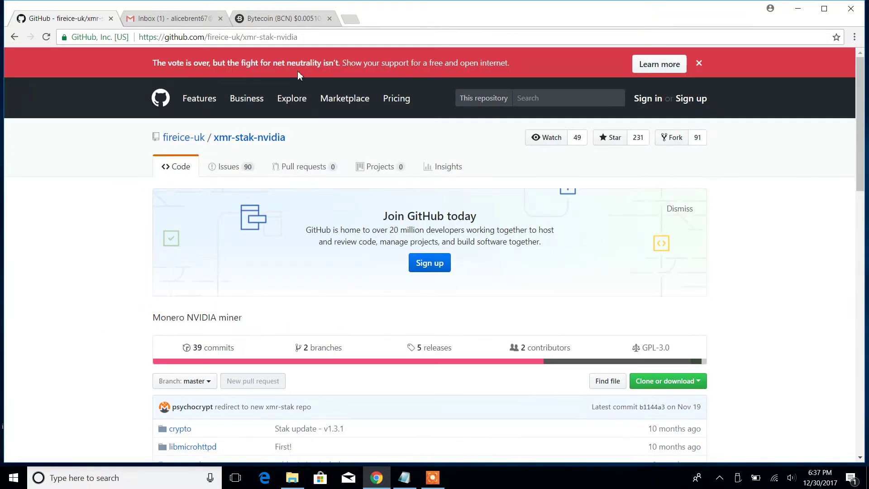
click(313, 38)
key(End)
text(/releases)
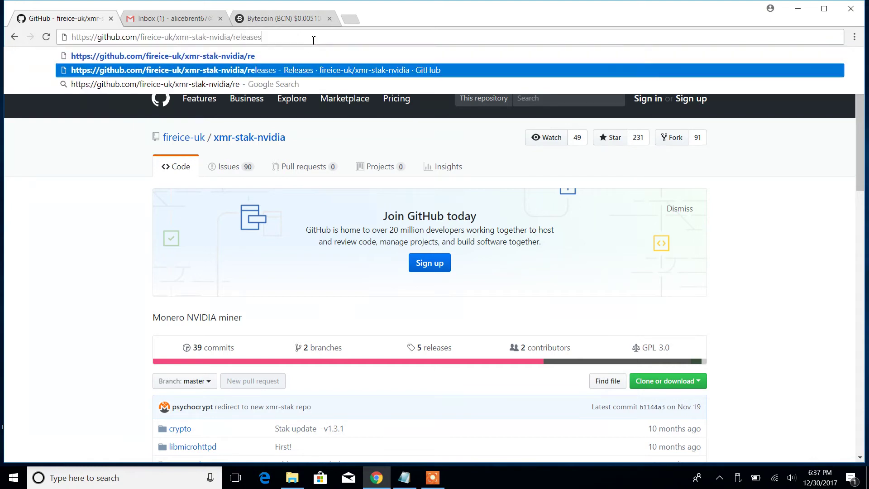
key(Return)
scroll(404, 282, down, 2)
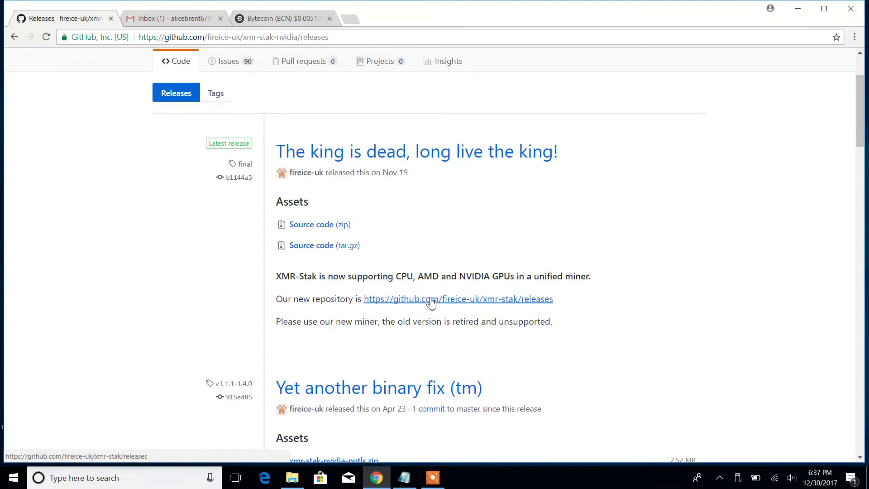
scroll(430, 301, down, 4)
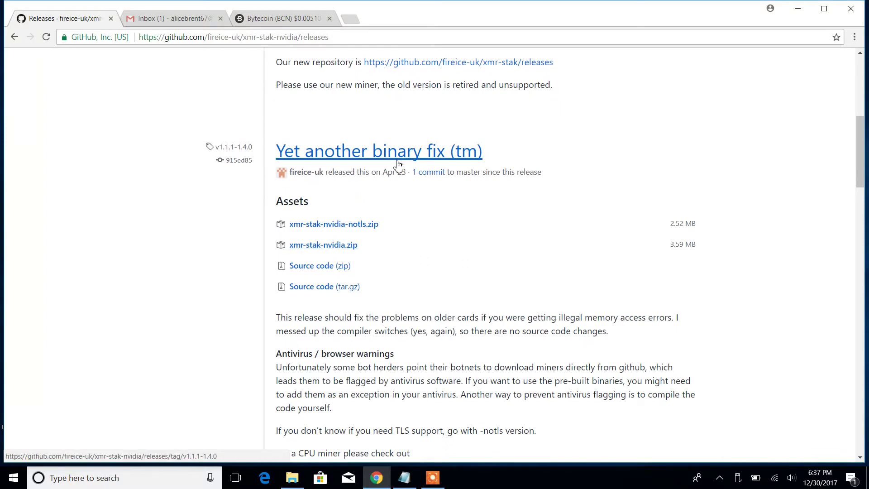
scroll(396, 175, up, 3)
scroll(397, 175, up, 2)
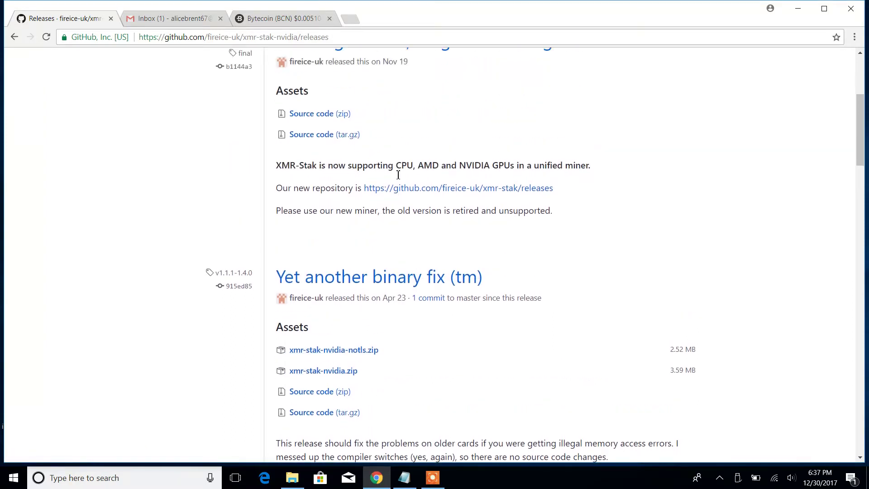
scroll(397, 175, up, 4)
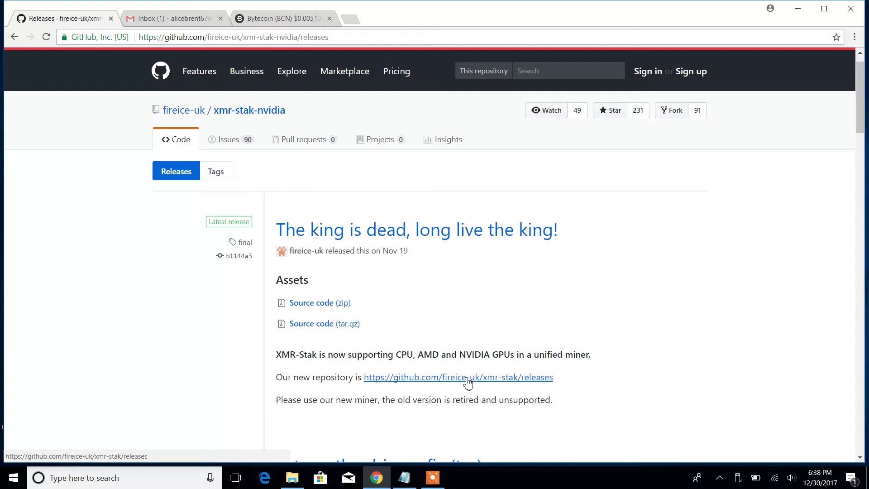
scroll(467, 381, down, 1)
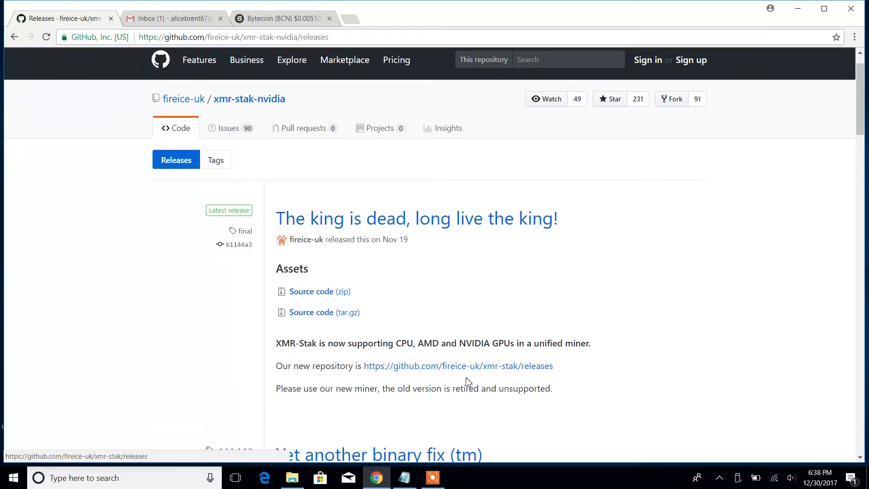
scroll(467, 381, down, 2)
scroll(467, 381, down, 1)
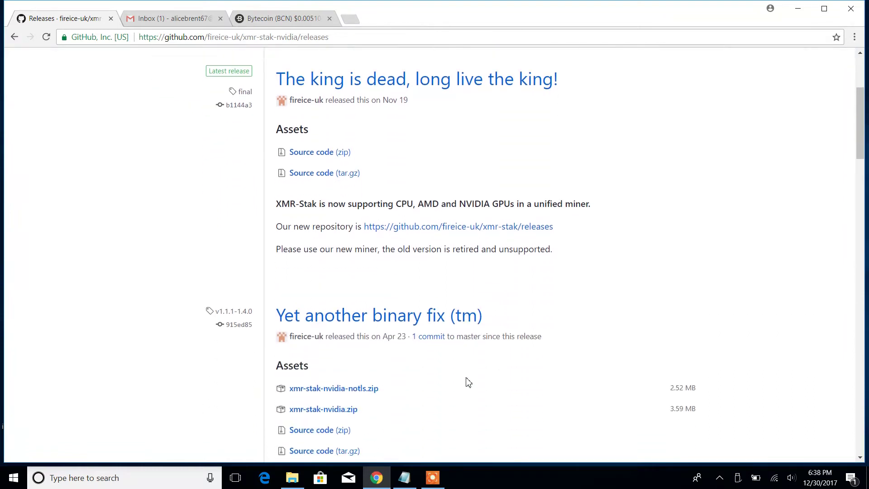
scroll(467, 381, down, 2)
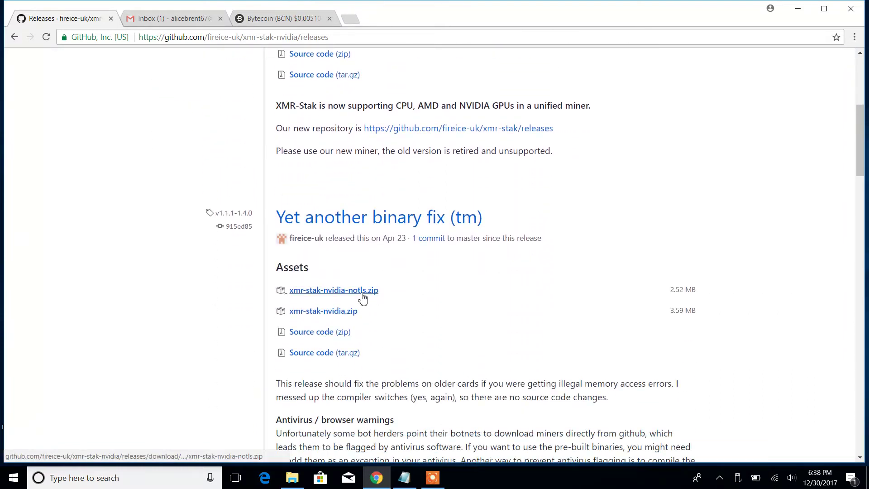
click(341, 316)
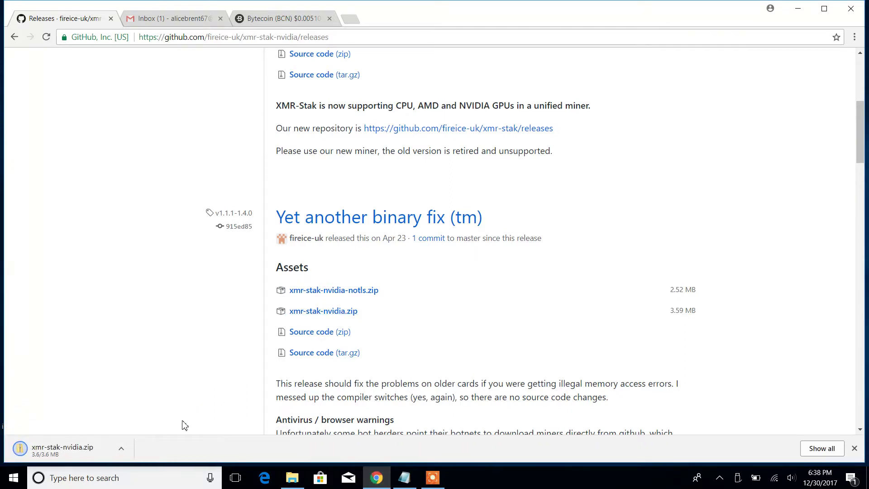
Extract the downloaded xmr-stak-nvidia.zip in Downloads, then hide the folder windows.
click(122, 448)
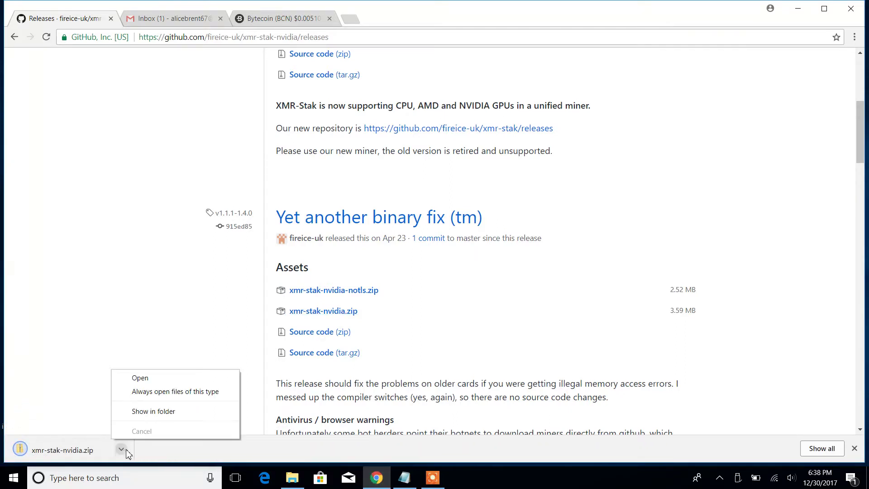
click(153, 411)
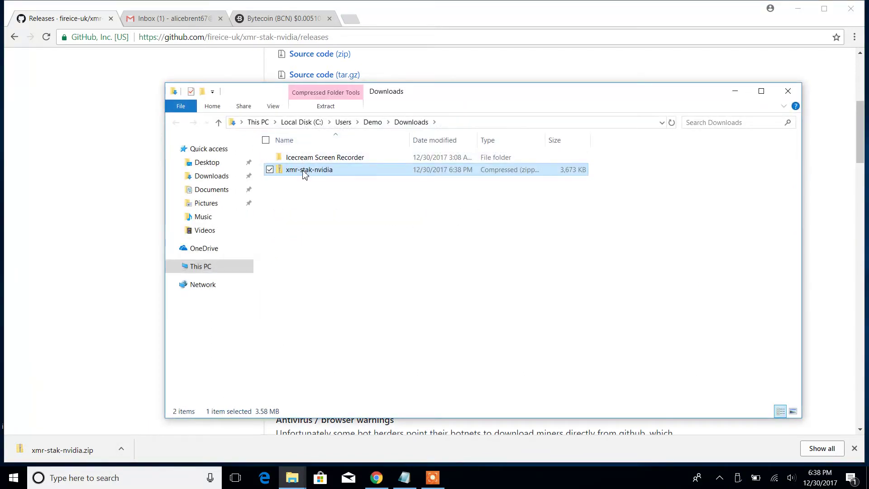
right_click(304, 171)
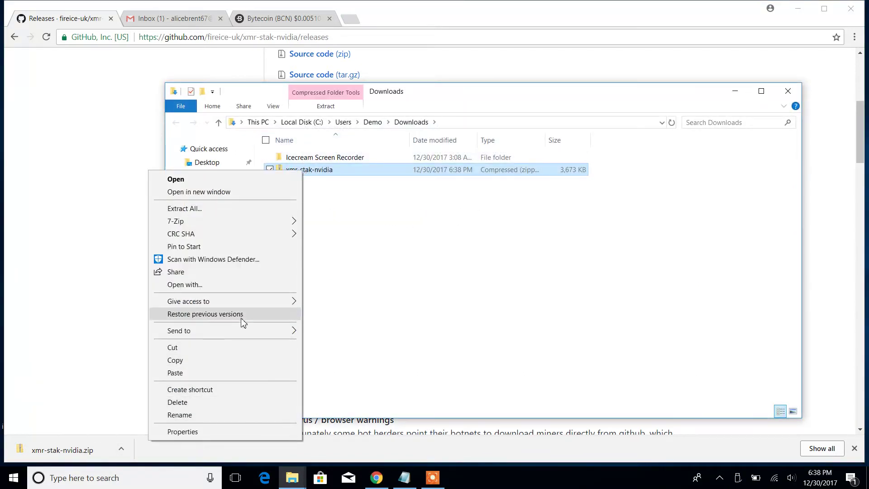
click(280, 211)
click(525, 354)
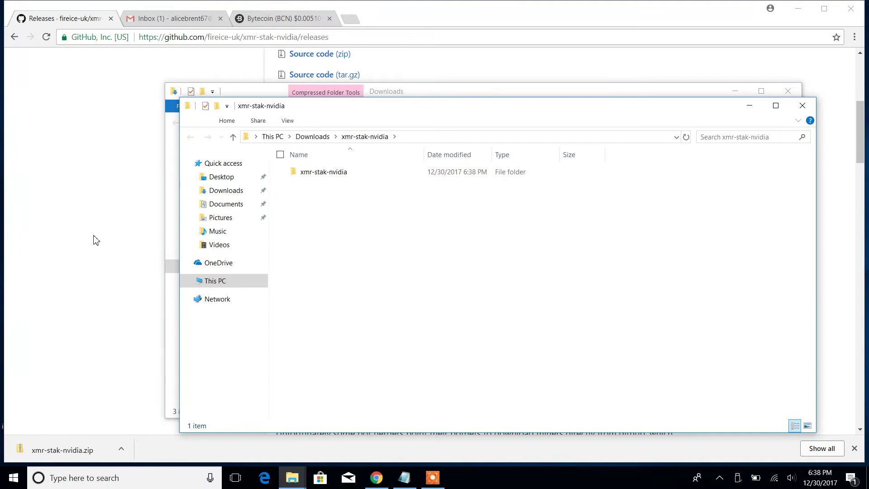
click(96, 240)
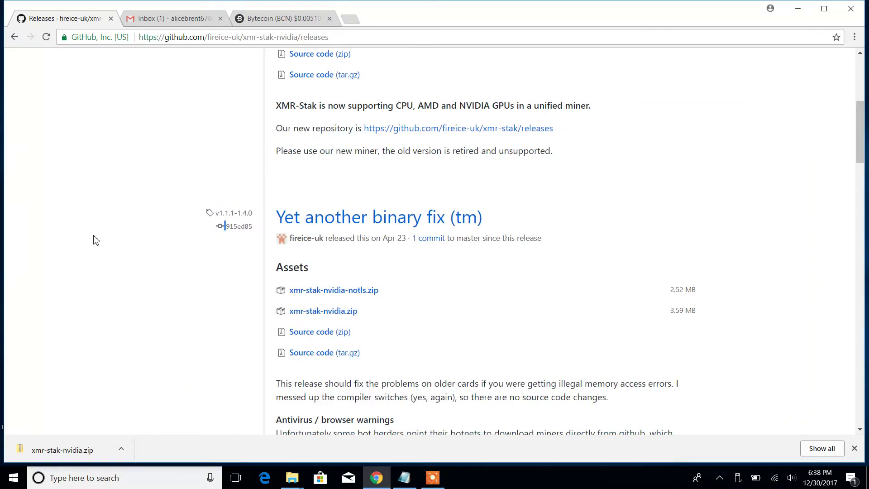
In a new tab, search 'bytecoin wallet' and open the Downloads | Bytecoin result.
click(354, 21)
text(bytecoin )
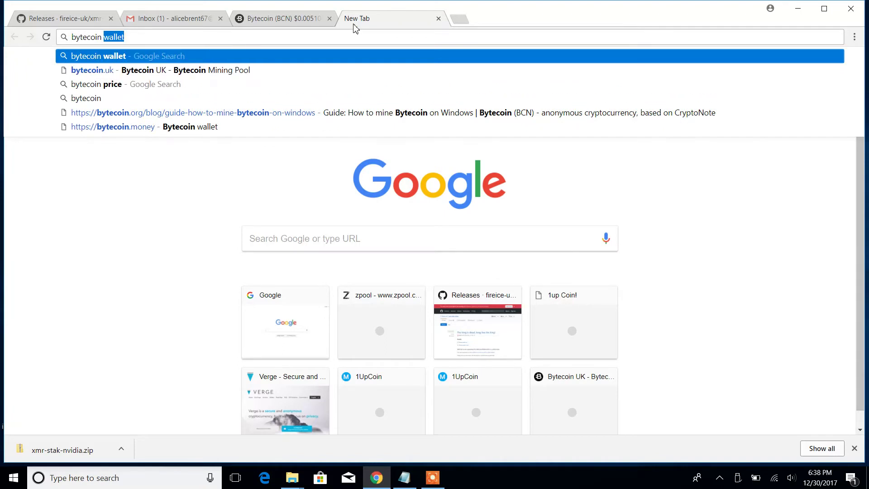
text(wall)
key(Return)
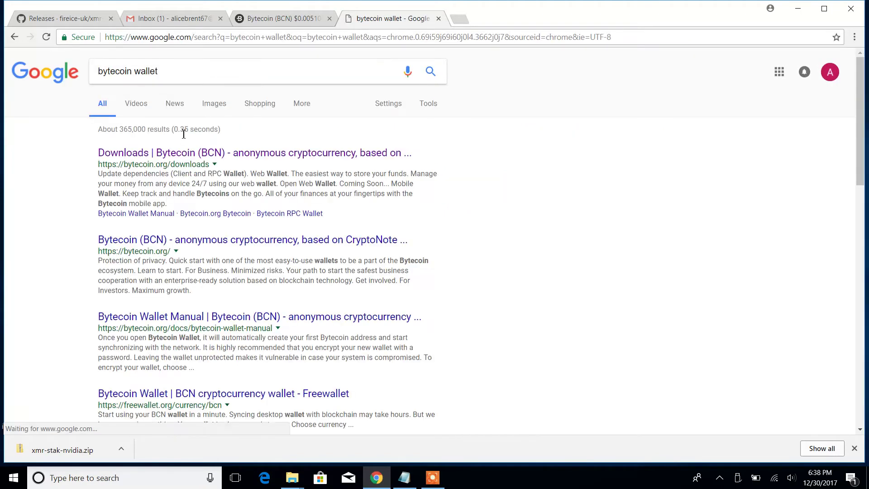
click(177, 153)
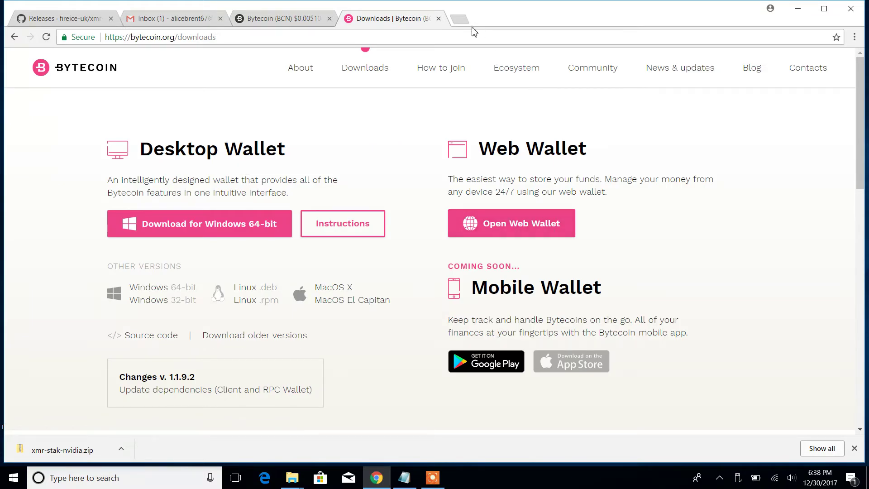
Load bytecoin.uk in a new tab and view its payment history section.
click(458, 18)
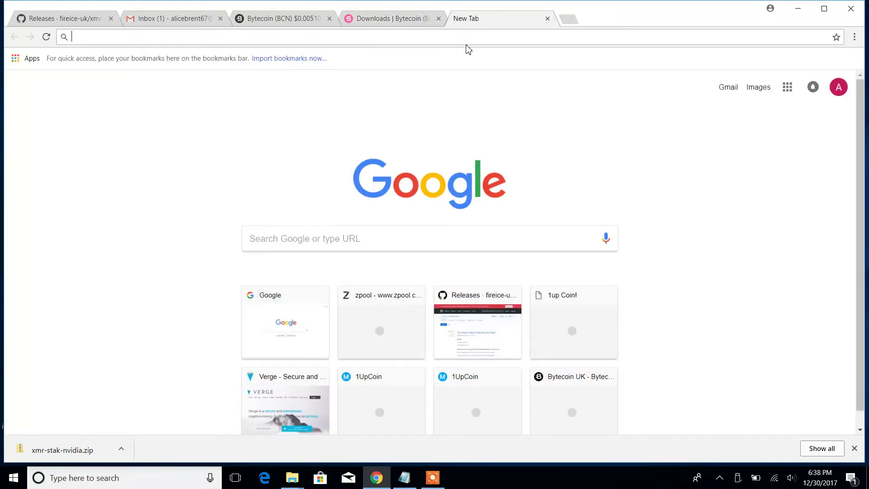
text(bytecoin.uk)
key(Return)
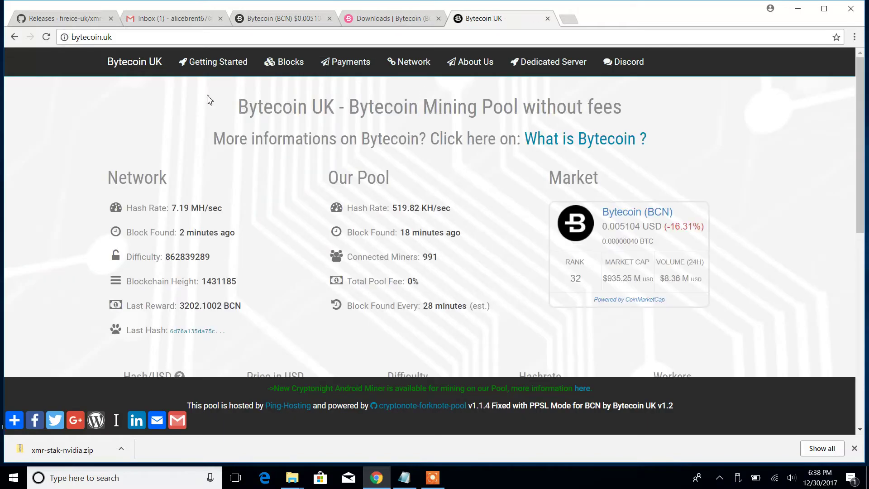
scroll(308, 170, down, 3)
scroll(307, 169, up, 2)
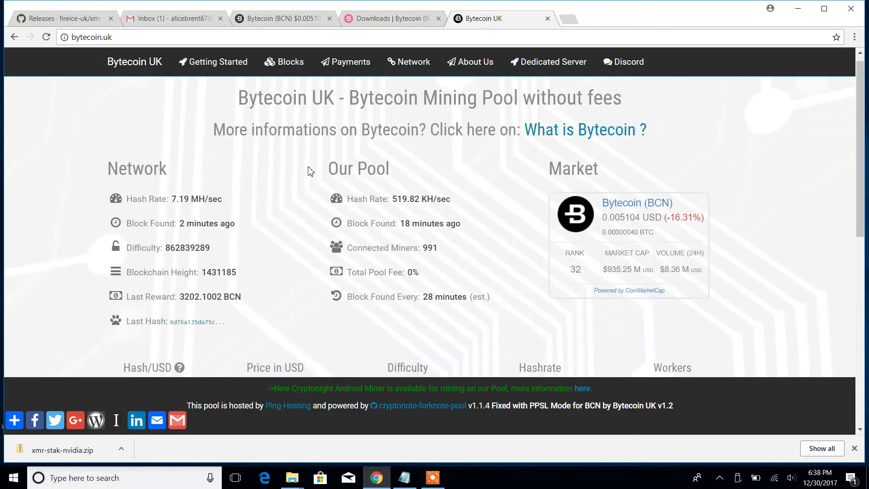
scroll(308, 170, down, 5)
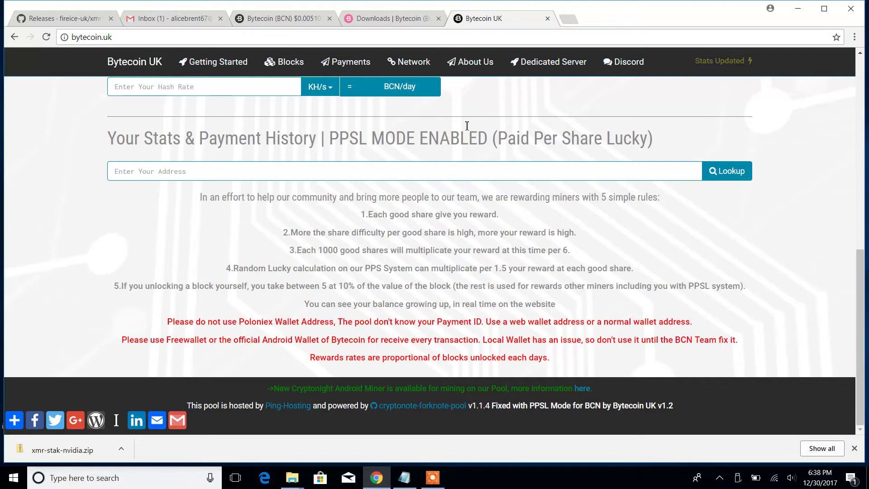
click(394, 18)
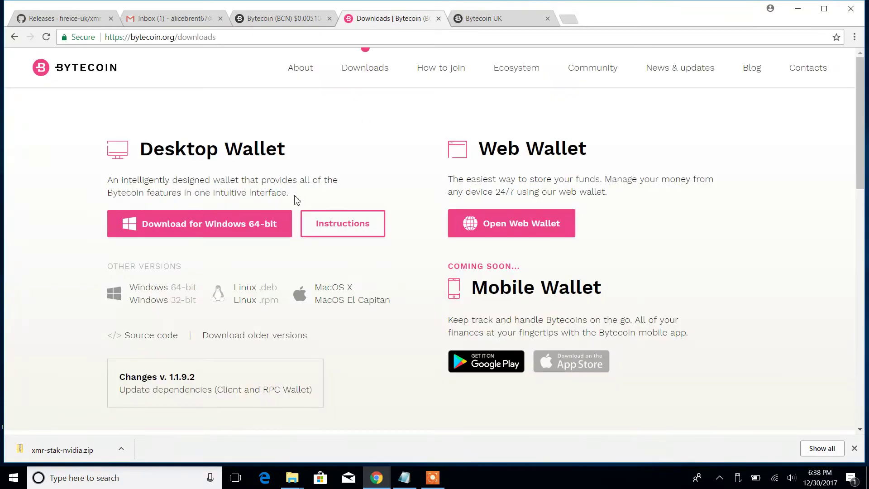
click(521, 19)
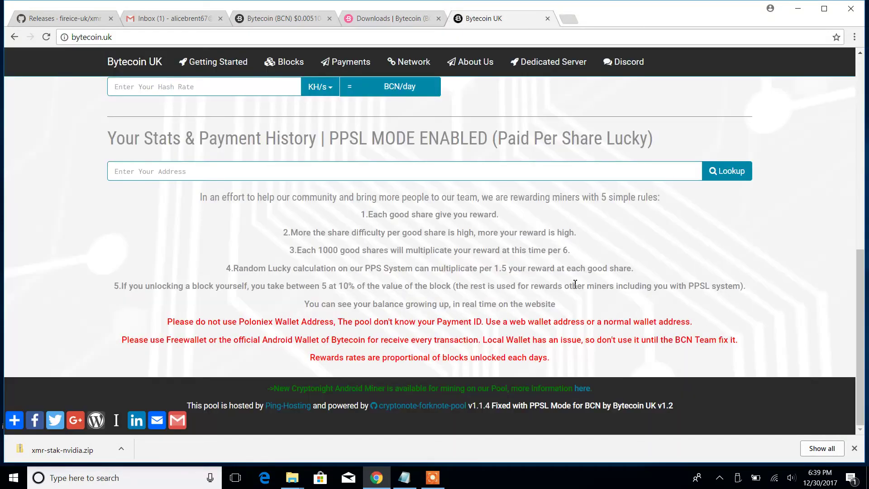
Highlight the pool's web wallet and Freewallet warnings, then launch the Bytecoin web wallet.
double_click(537, 321)
triple_click(519, 340)
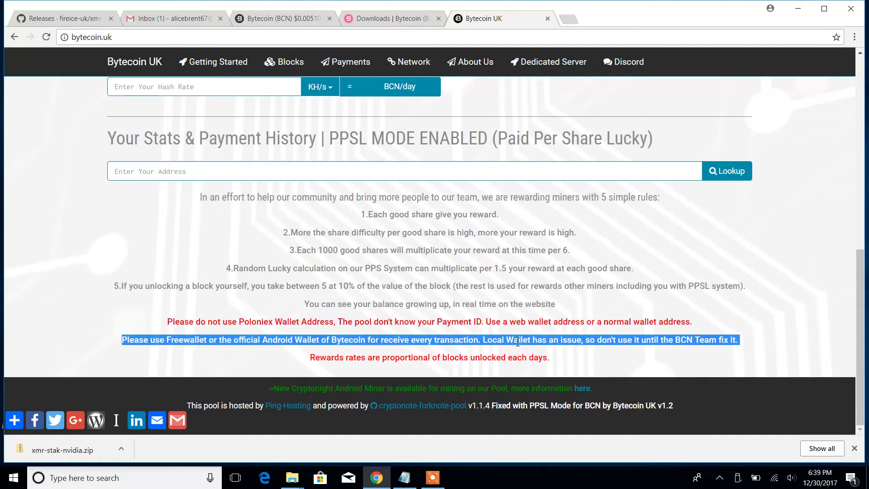
double_click(529, 342)
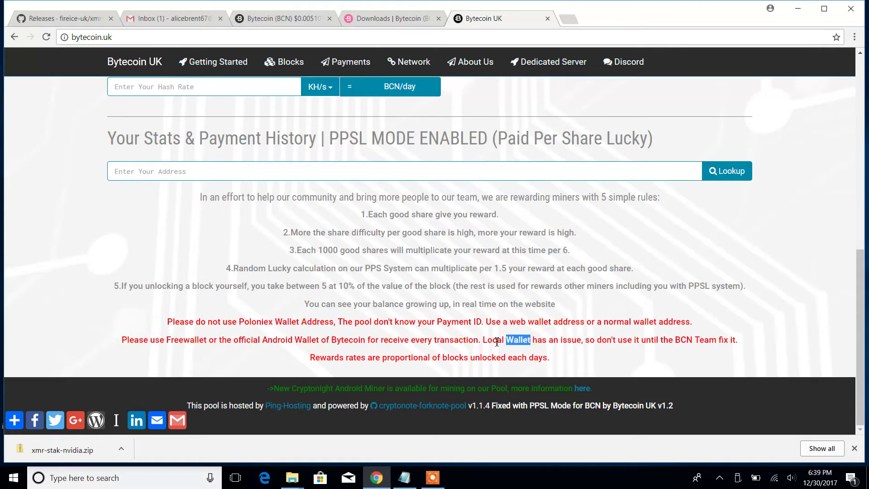
double_click(538, 321)
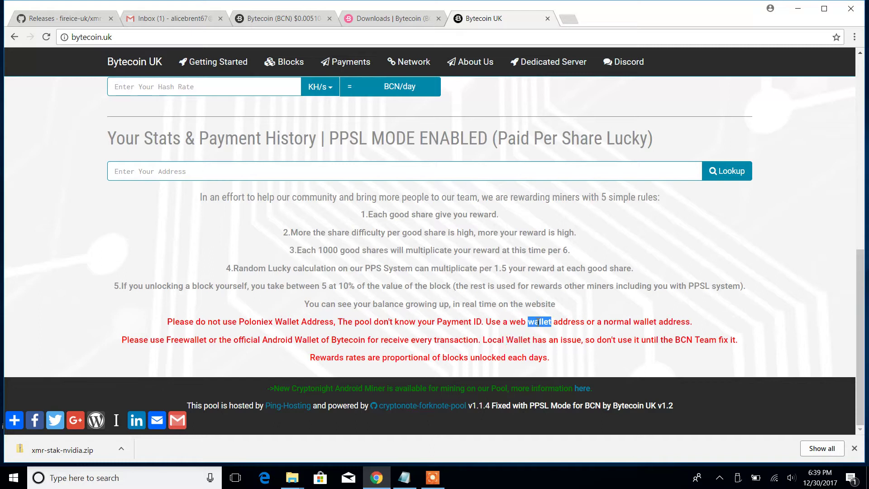
click(383, 19)
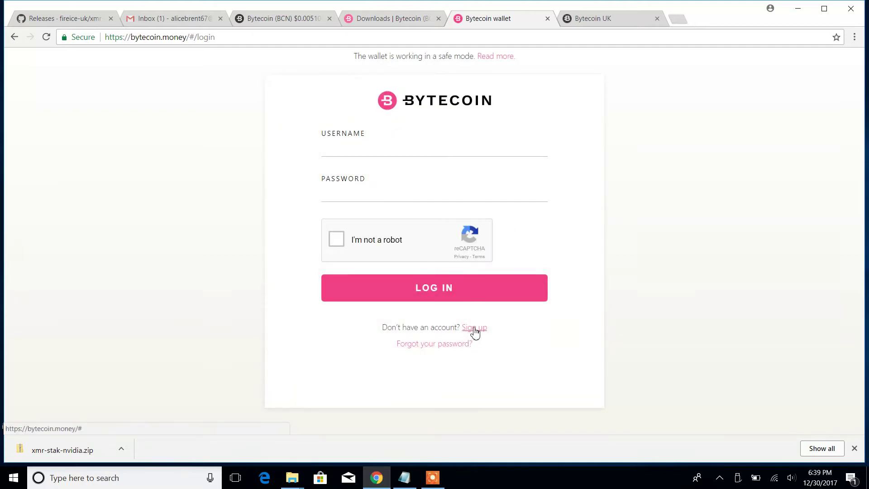
Register a Web Wallet account with username, email and password, passing the reCAPTCHA.
click(474, 328)
click(347, 148)
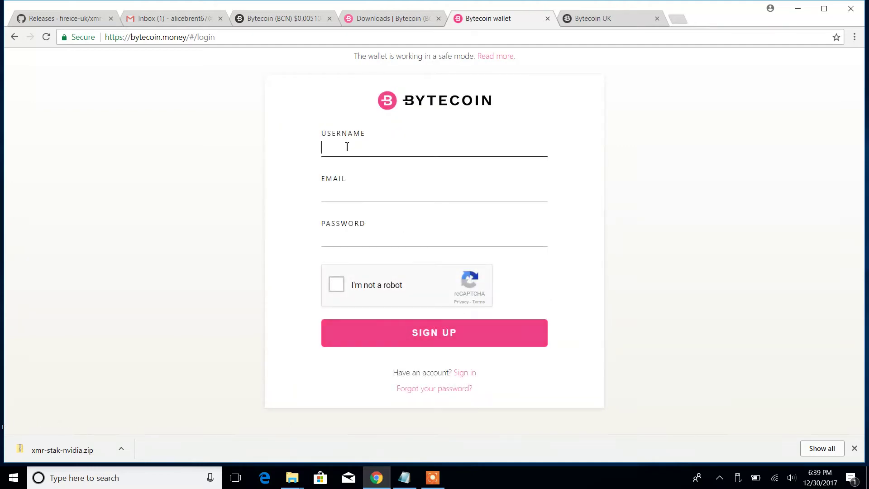
key(Tab)
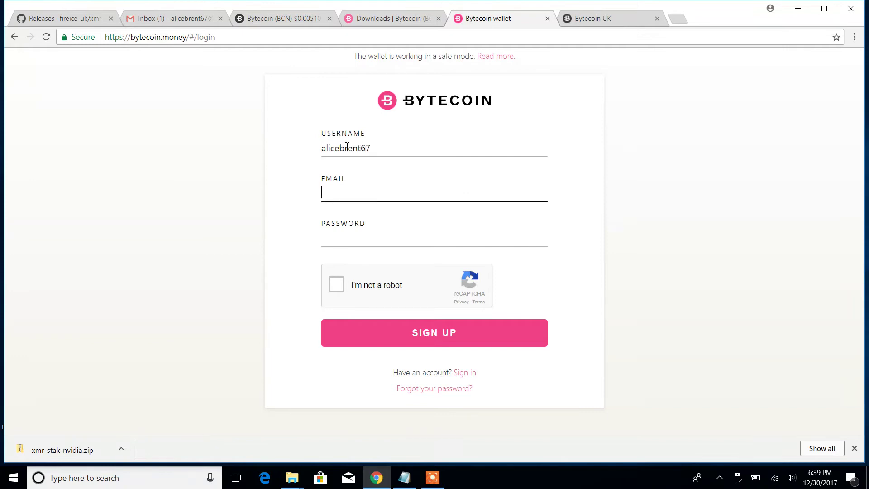
key(Tab)
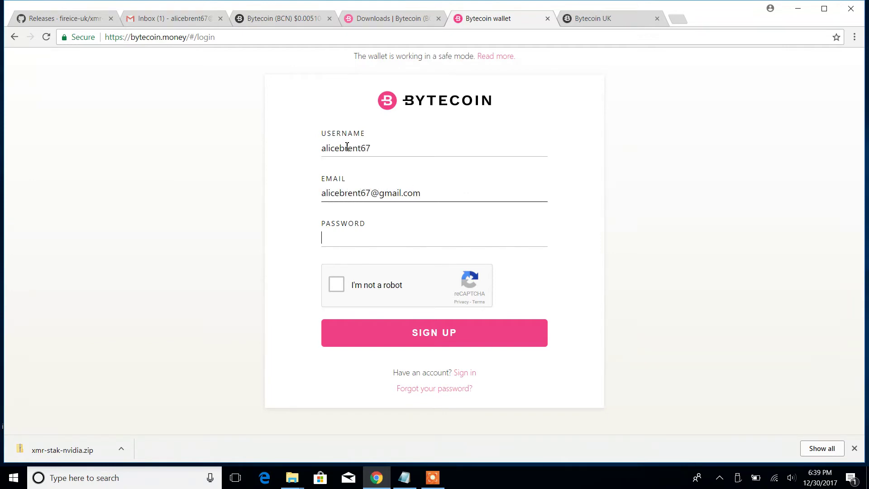
text(•••••••)
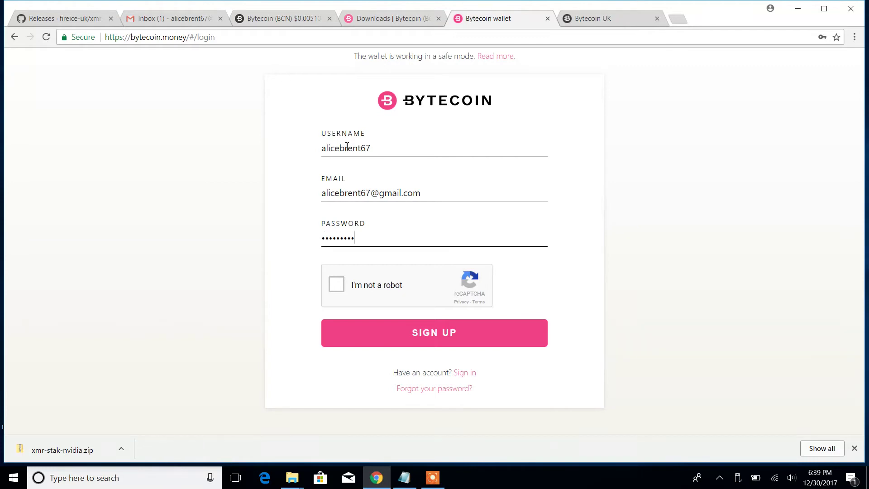
text(•••••••)
click(335, 284)
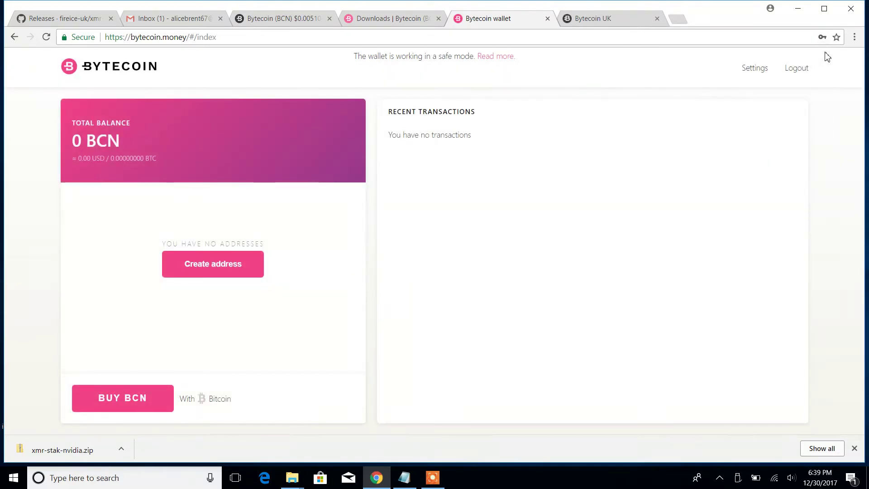
Create a first wallet address and copy it from its details view.
click(216, 270)
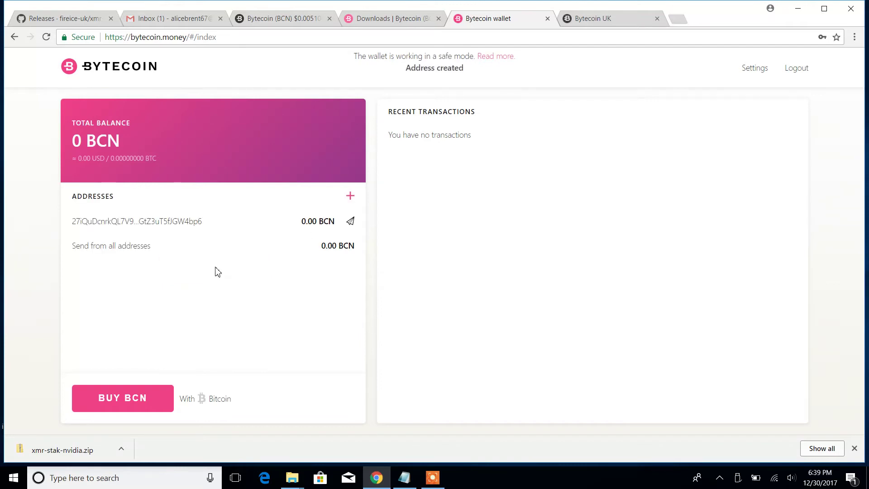
click(204, 224)
drag(273, 238, 81, 229)
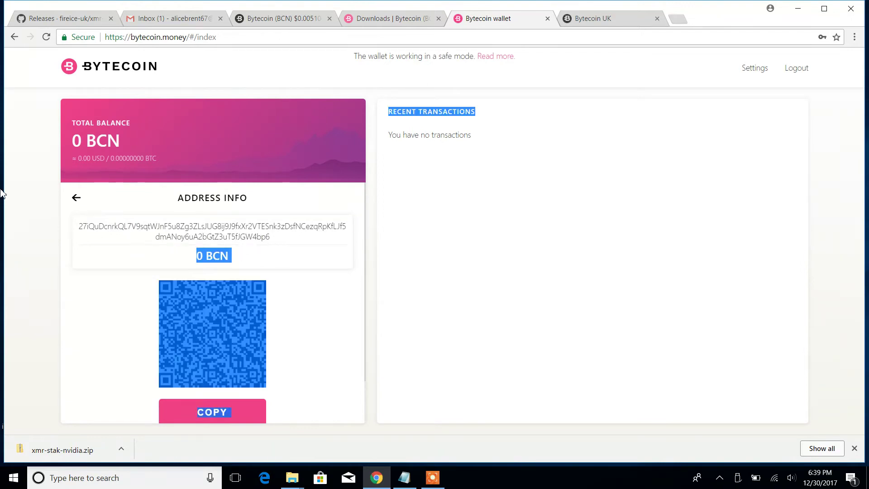
click(81, 228)
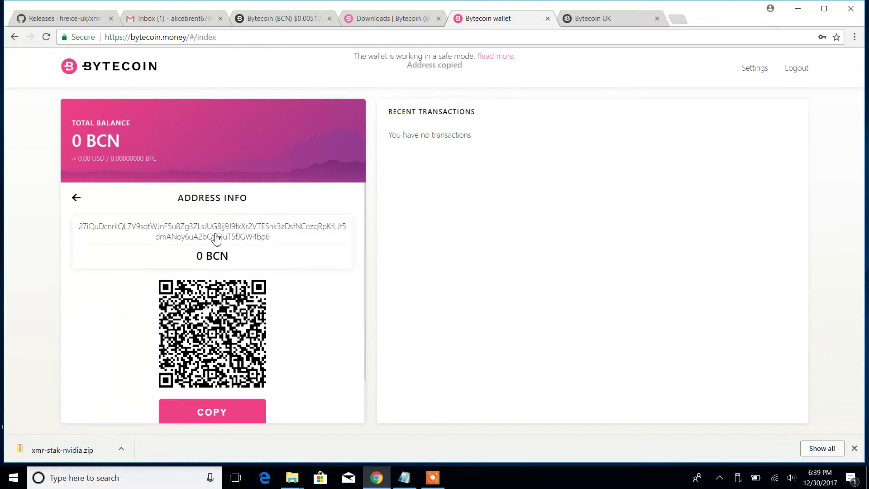
drag(271, 237, 85, 233)
click(86, 233)
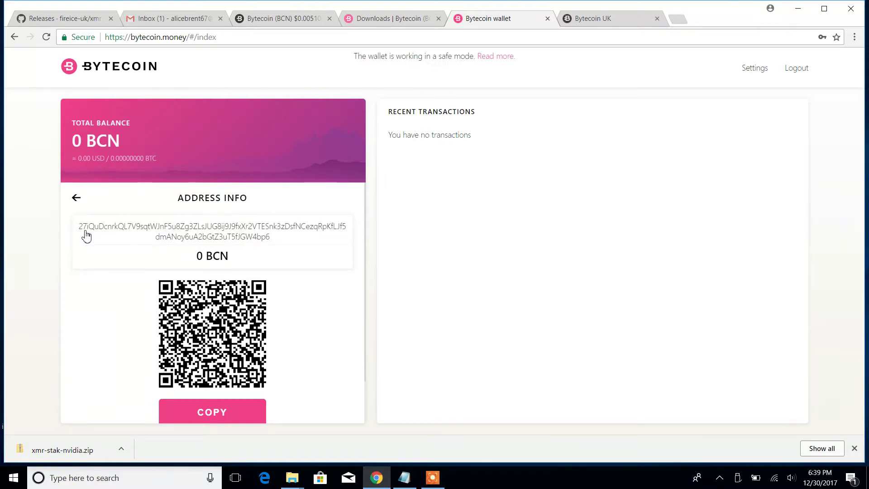
Paste the wallet address into a new Notepad note and return to Chrome.
right_click(405, 477)
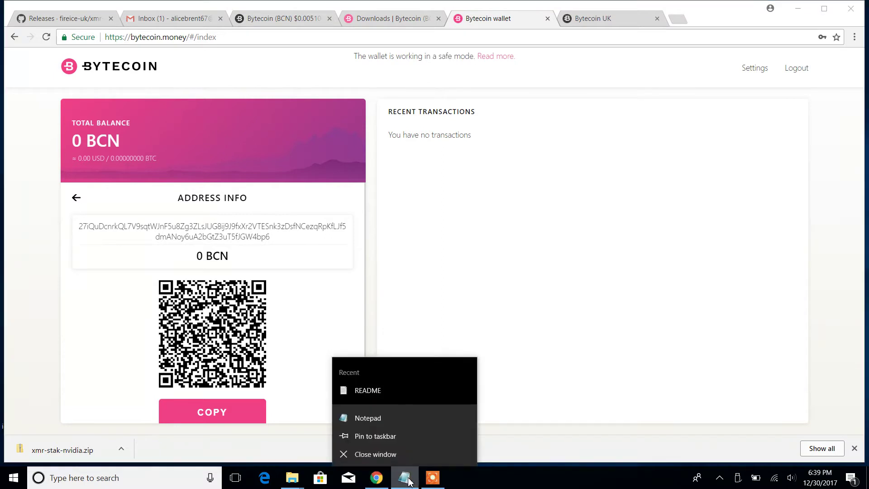
click(368, 417)
key(ctrl+v)
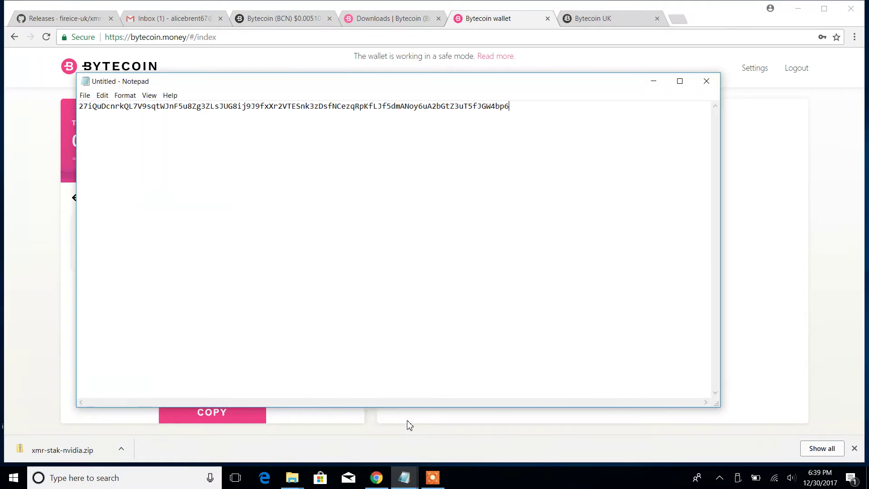
click(42, 305)
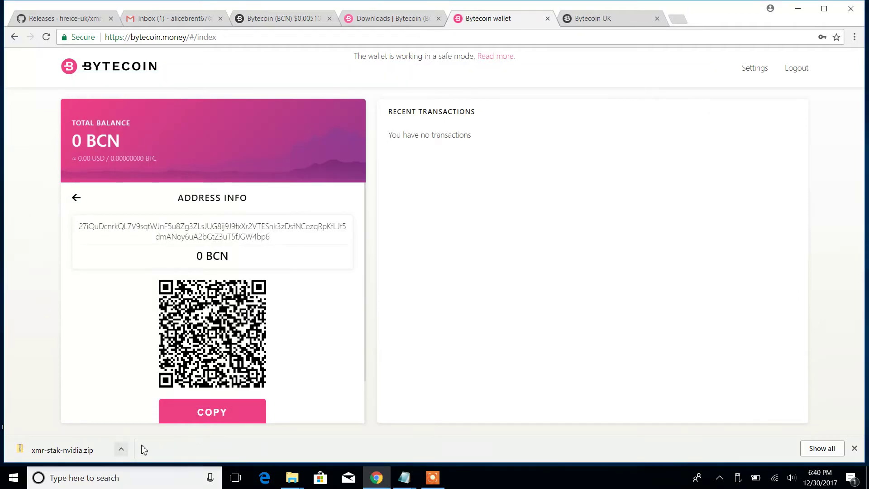
Open the xmr-stak-nvidia config file and highlight its pool address, wallet and password settings.
click(292, 477)
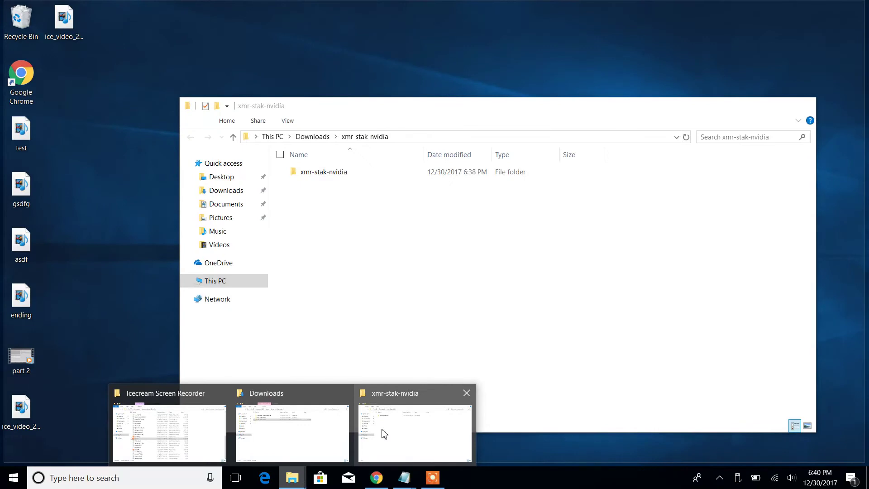
click(414, 433)
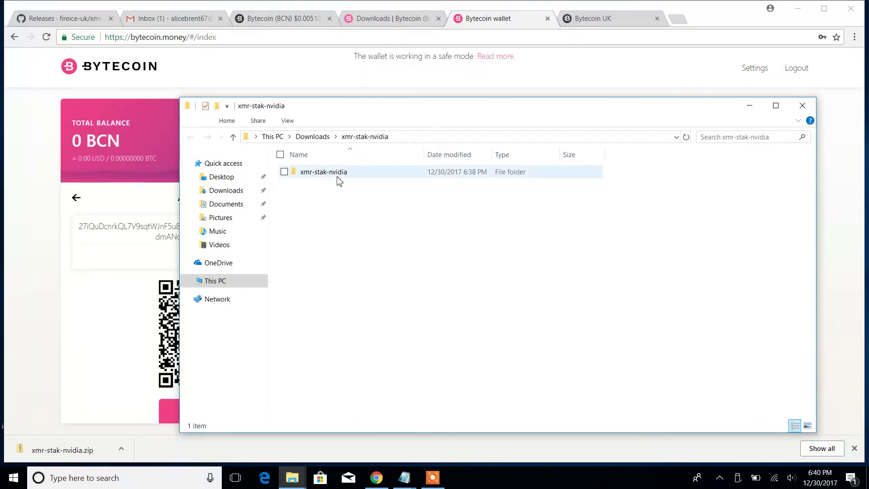
double_click(324, 171)
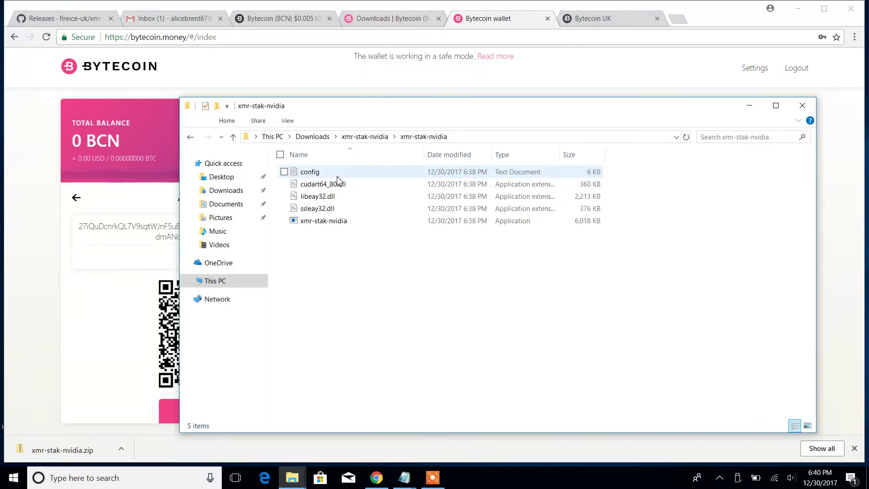
click(338, 173)
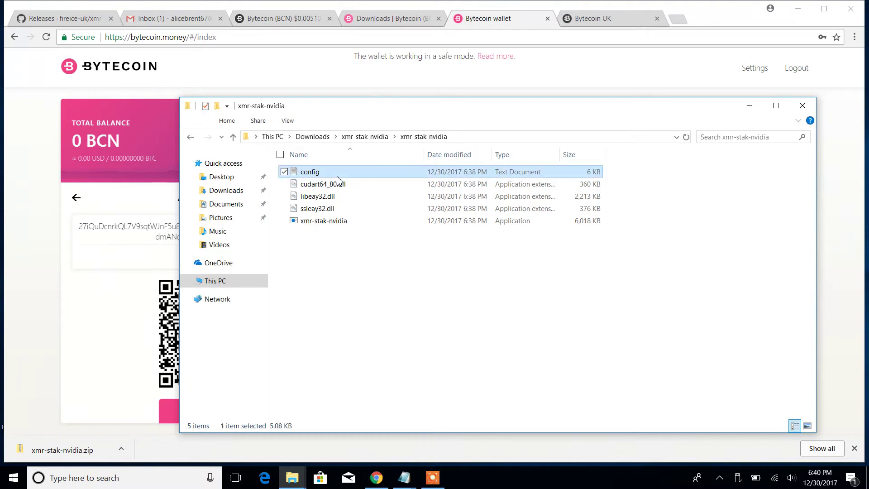
double_click(337, 178)
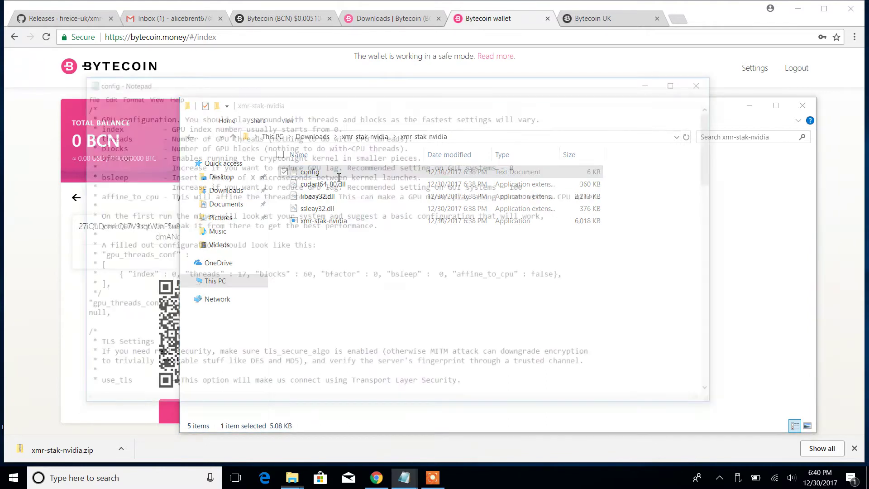
scroll(350, 312, down, 4)
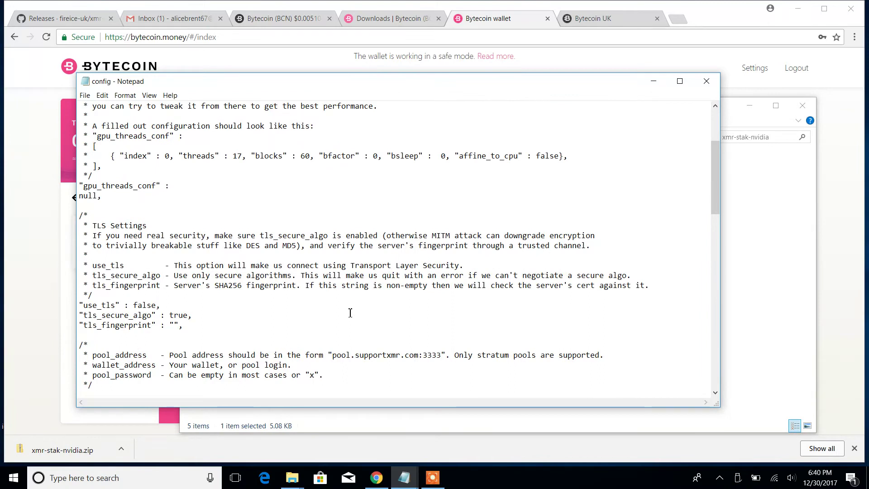
scroll(350, 312, down, 3)
scroll(349, 312, up, 2)
scroll(350, 312, up, 2)
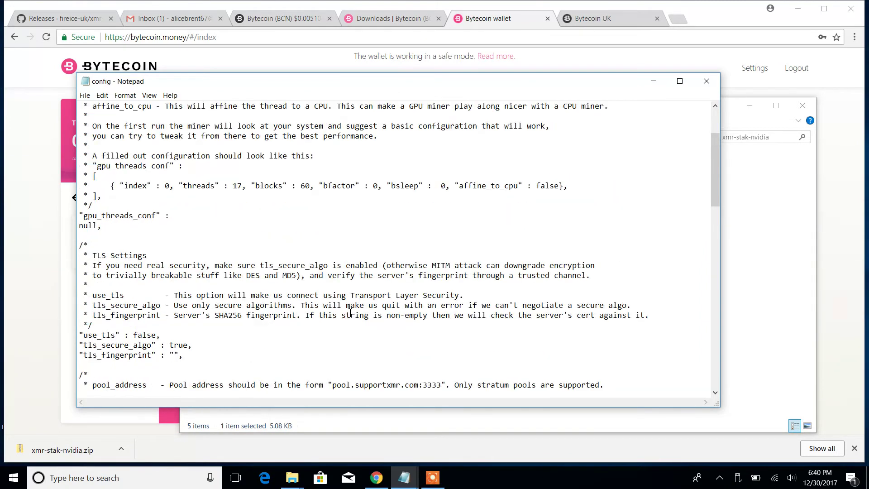
drag(138, 224, 79, 215)
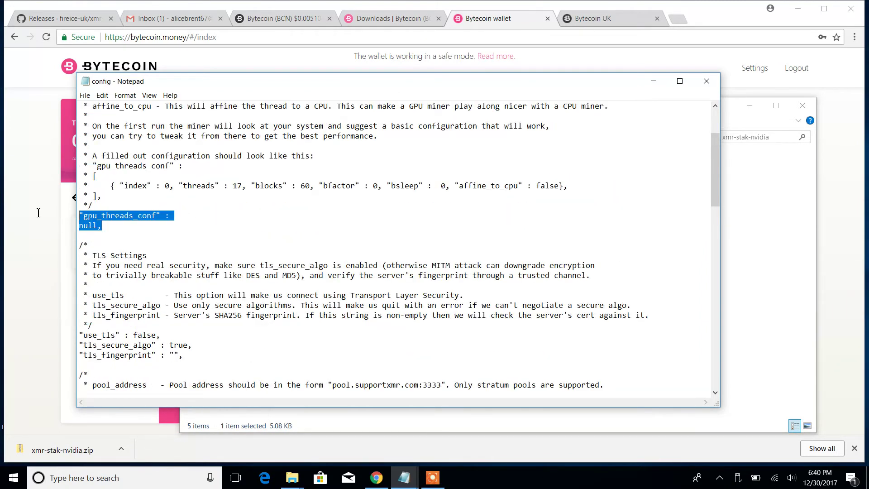
scroll(191, 257, down, 2)
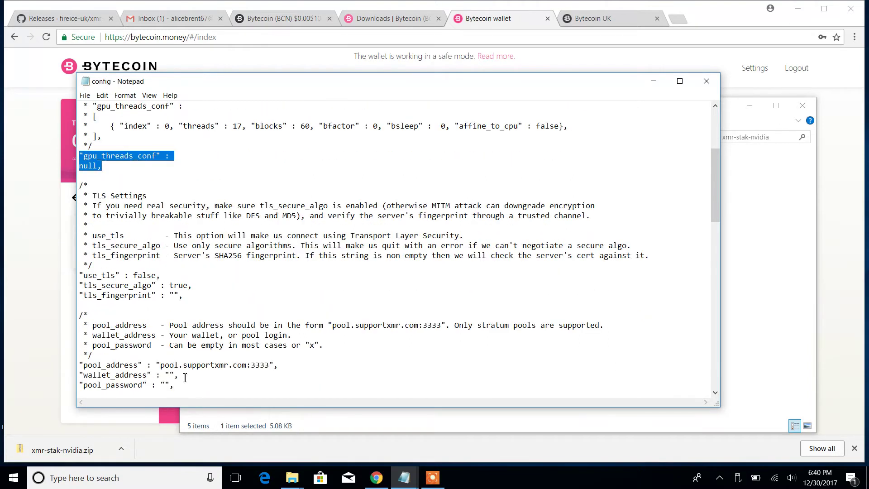
drag(176, 385, 80, 356)
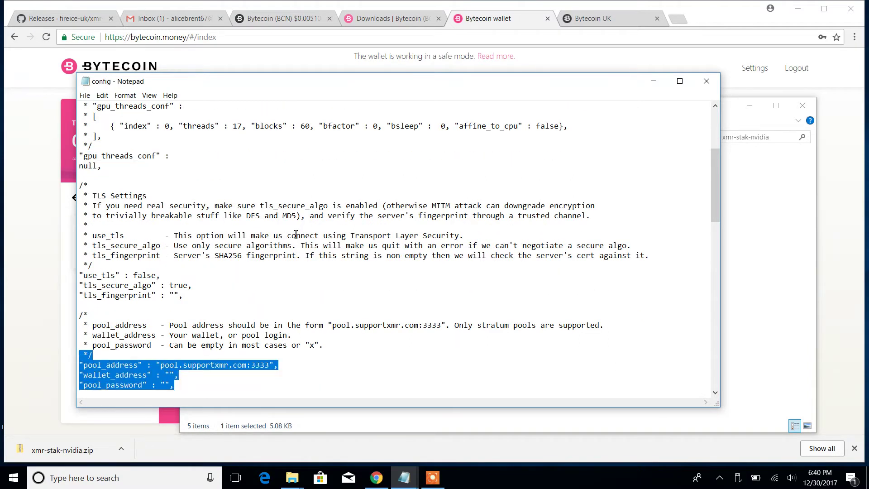
Close config, duplicate the config file and rename the copy 'config - original'.
click(707, 81)
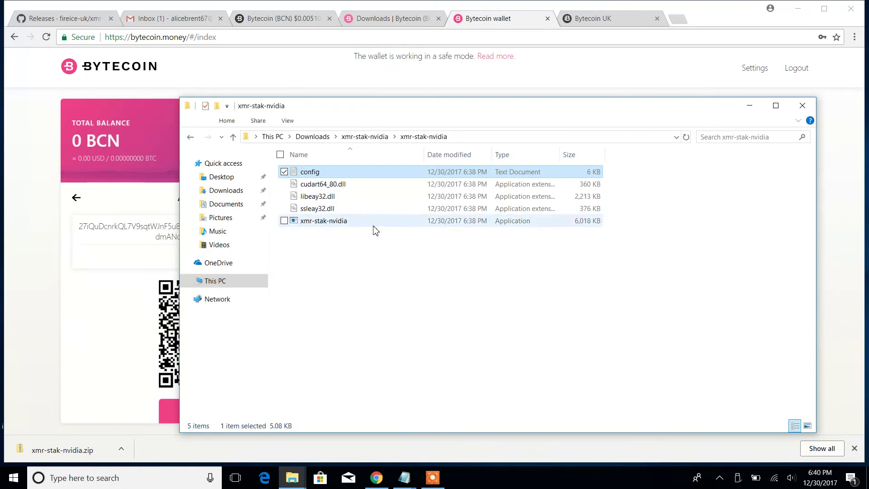
right_click(326, 175)
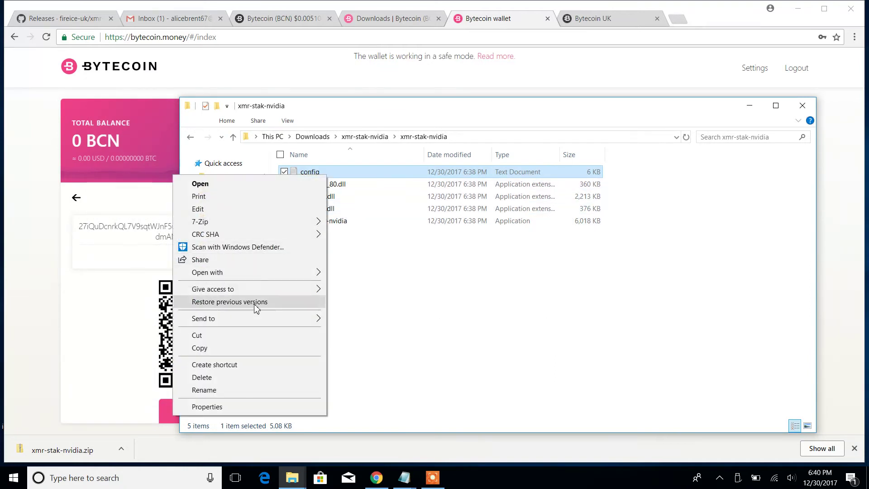
click(254, 351)
click(353, 340)
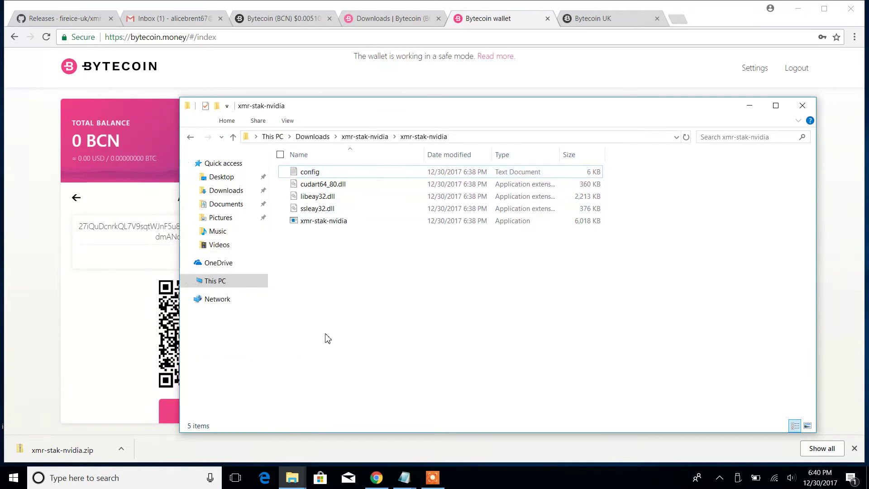
key(ctrl+v)
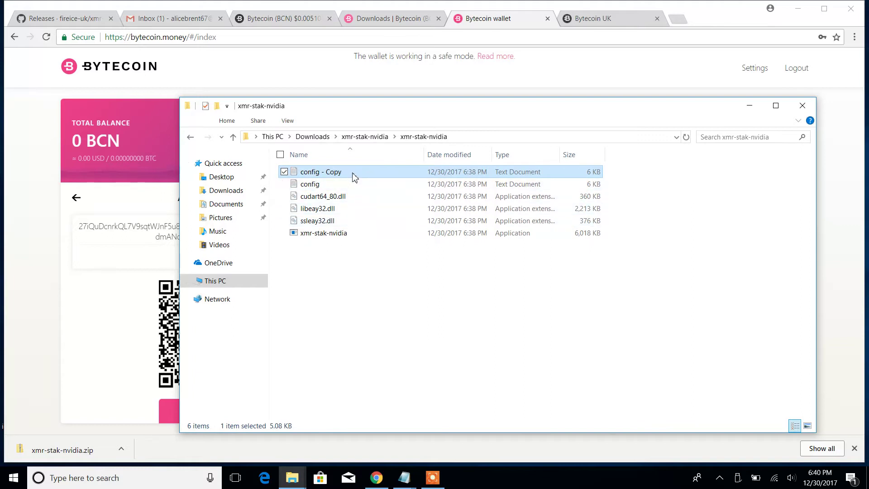
right_click(353, 179)
click(229, 387)
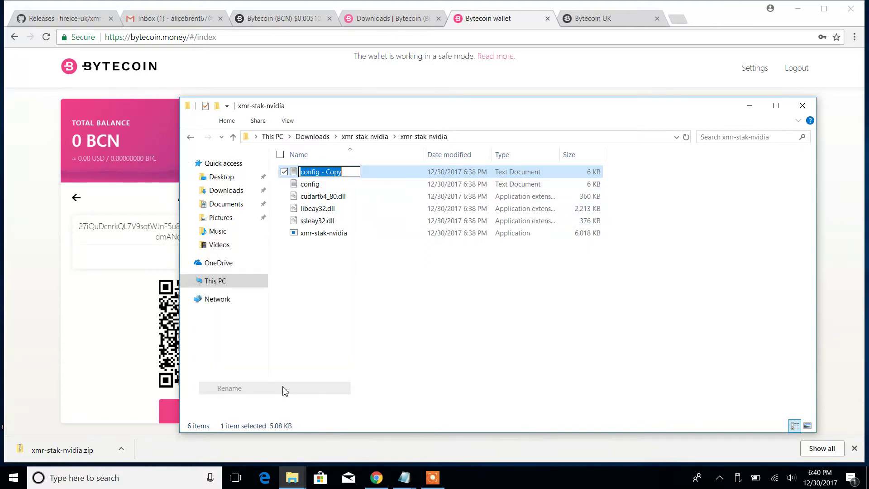
key(BackSpace)
key(BackSpace)
key(BackSpace)
key(BackSpace)
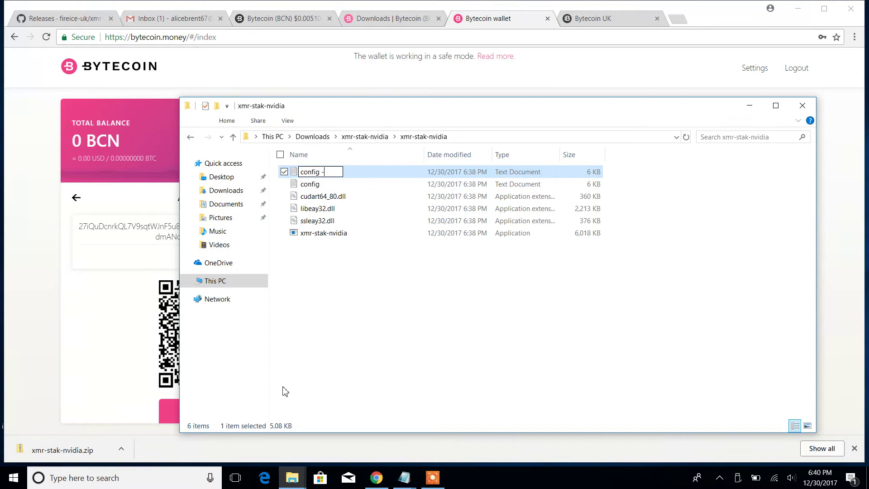
text(ori)
text(ginal)
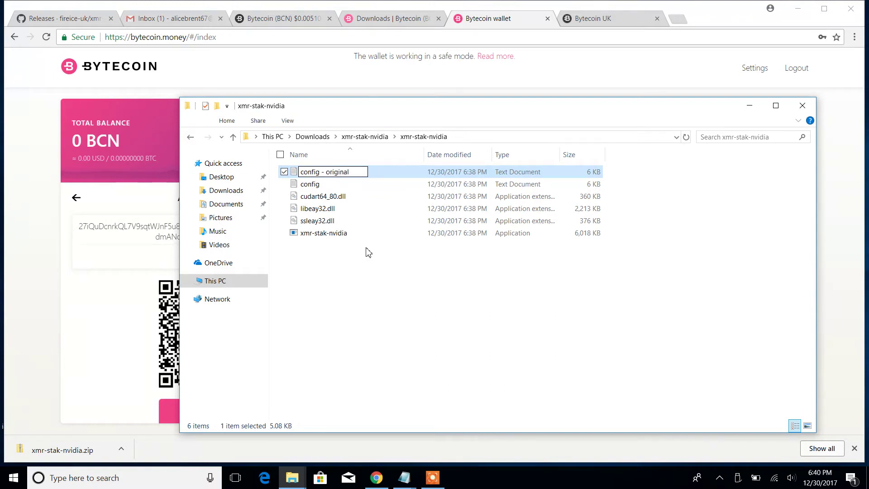
key(Return)
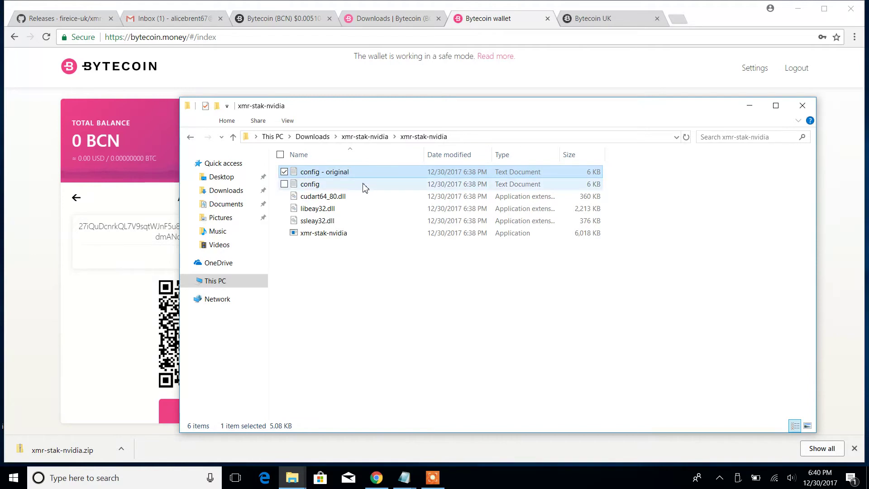
Reopen config in Notepad and select the null gpu_threads_conf setting.
double_click(366, 184)
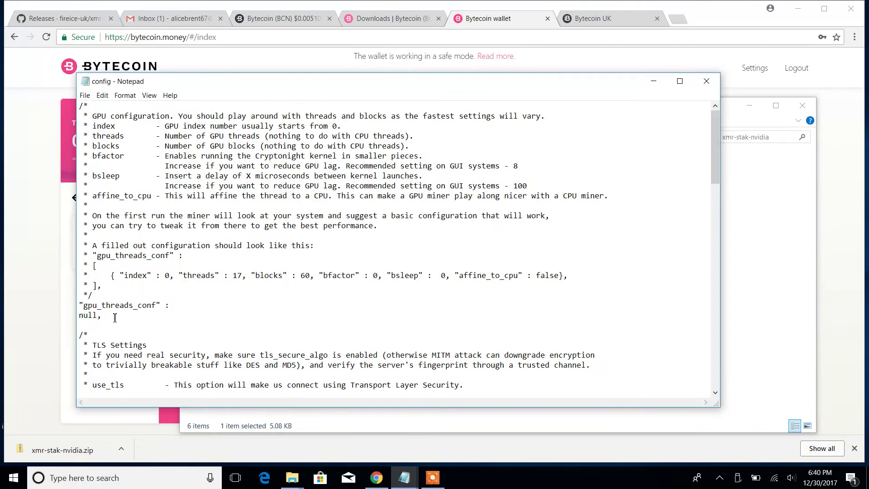
drag(103, 316, 78, 305)
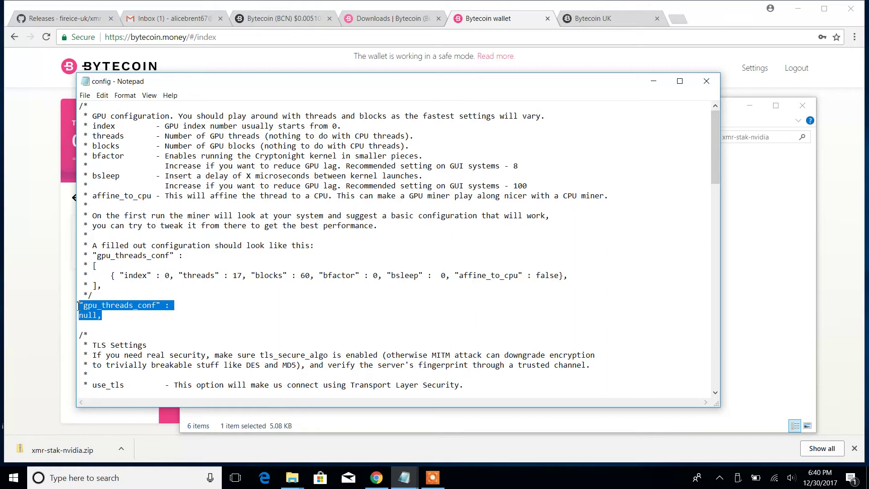
click(760, 183)
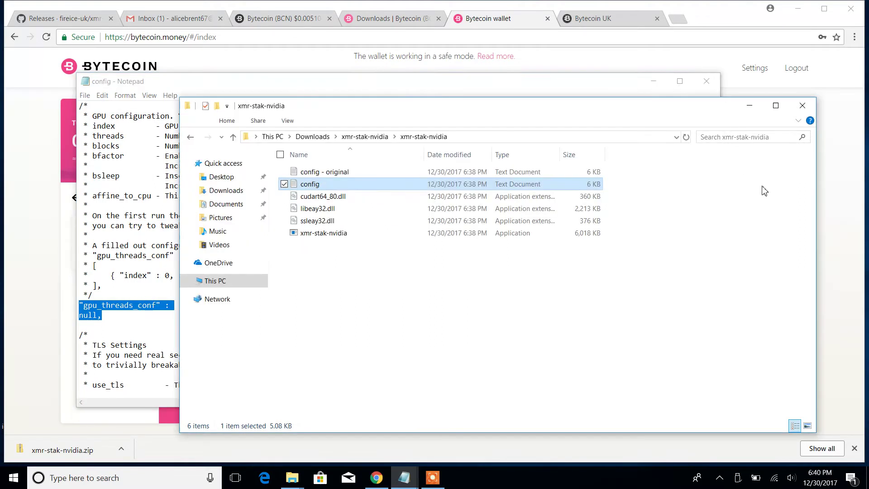
Launch xmr-stak-nvidia.exe and copy its suggested gpu_threads_conf block.
double_click(323, 233)
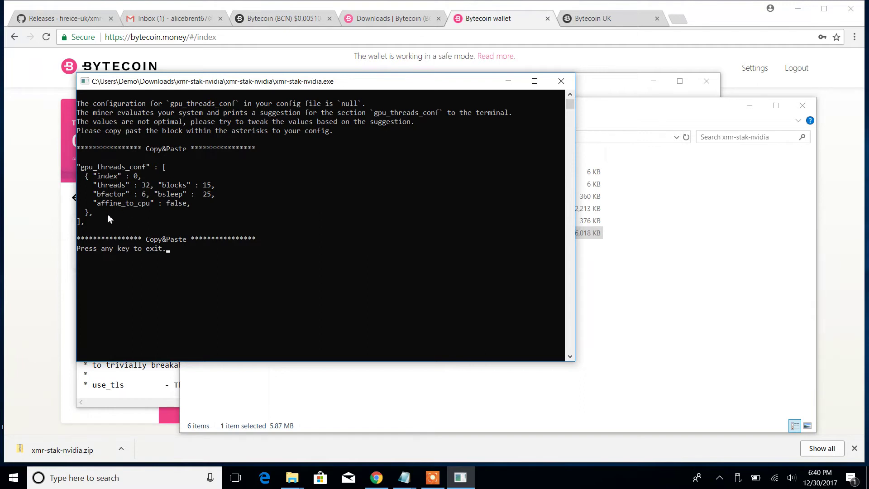
drag(84, 223, 77, 166)
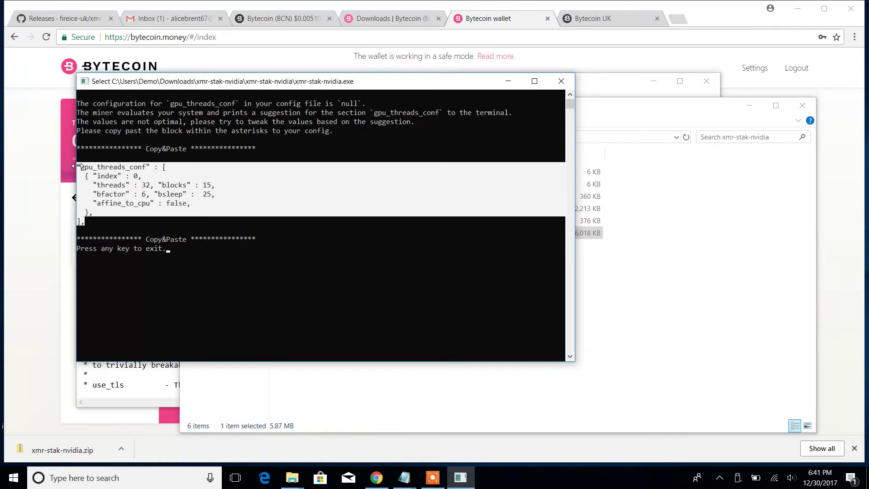
right_click(76, 166)
Paste the suggested block over the null setting in config, checking its threads value 32.
click(403, 478)
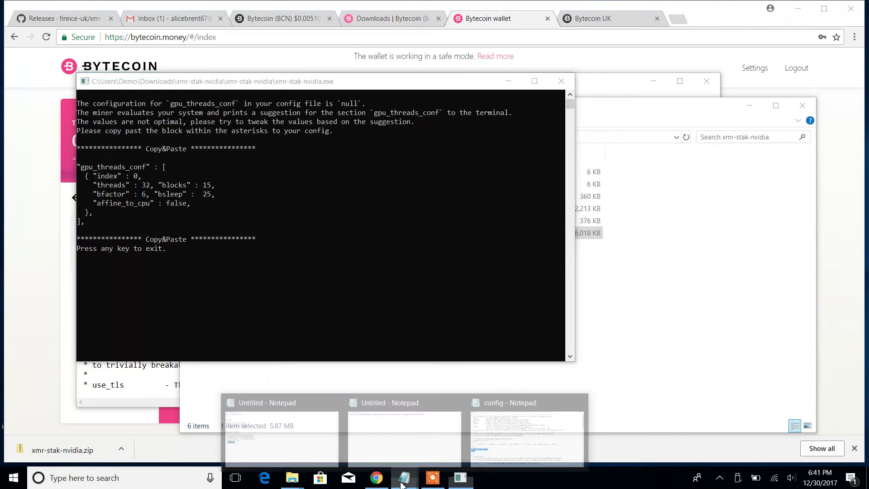
click(525, 434)
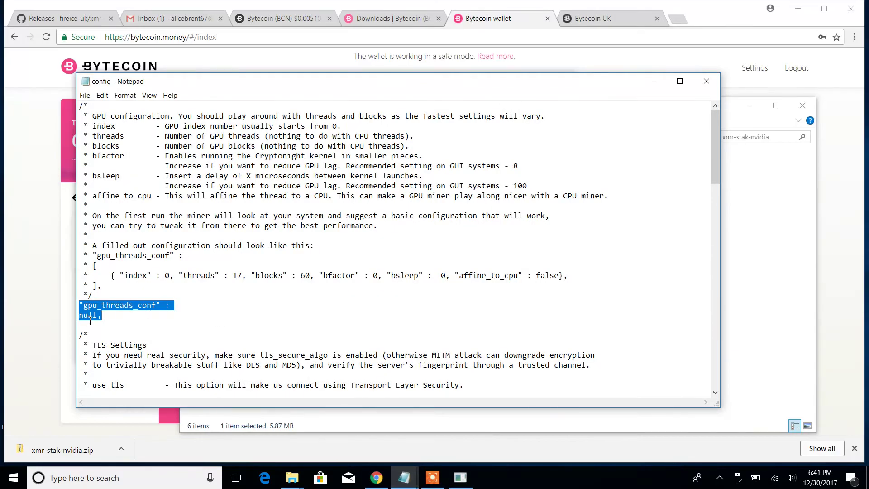
key(ctrl+v)
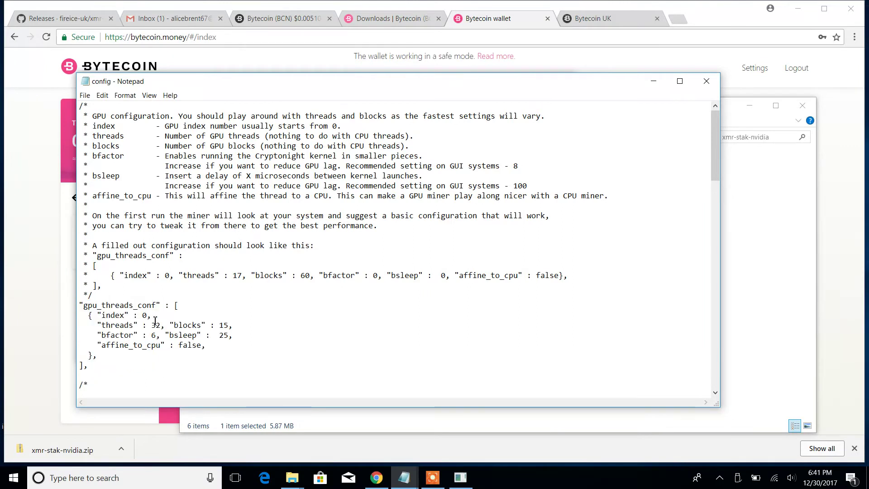
scroll(155, 320, down, 2)
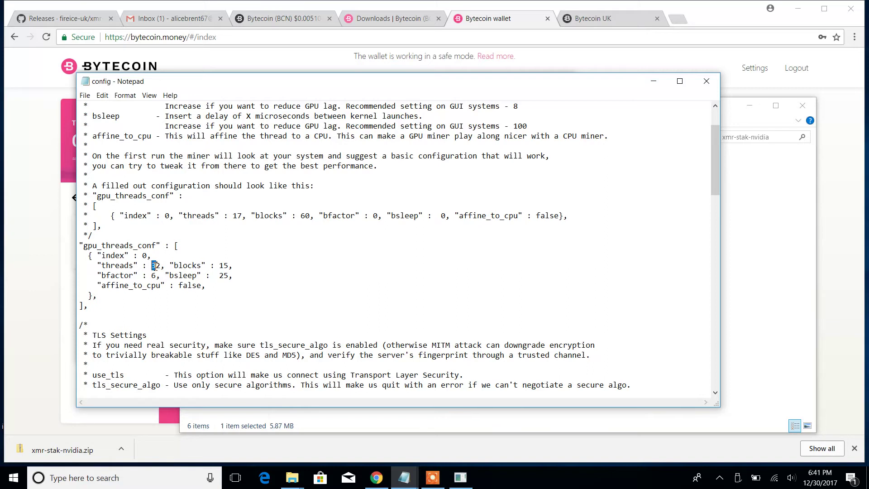
drag(152, 266, 166, 265)
click(176, 265)
scroll(176, 265, down, 1)
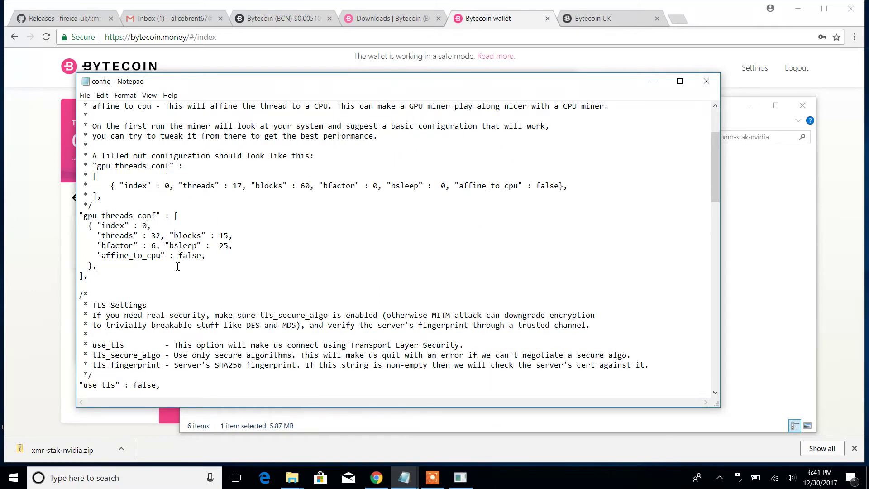
scroll(177, 265, down, 1)
scroll(176, 265, down, 3)
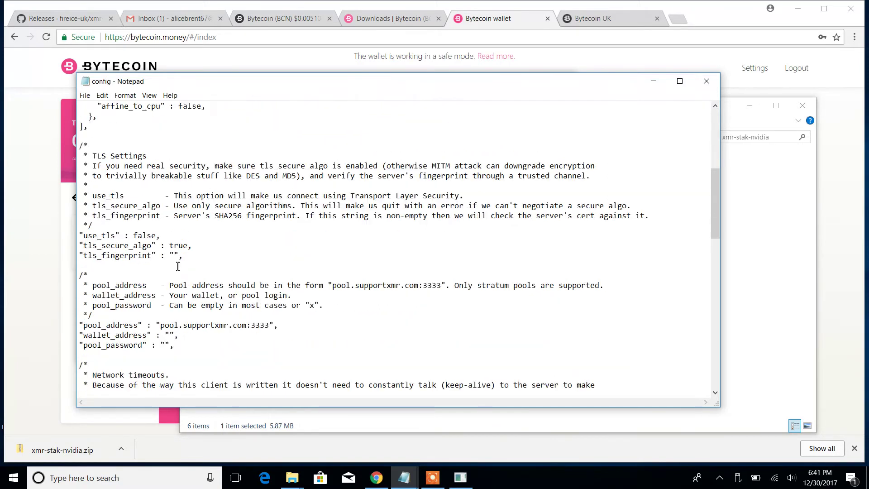
scroll(177, 265, down, 2)
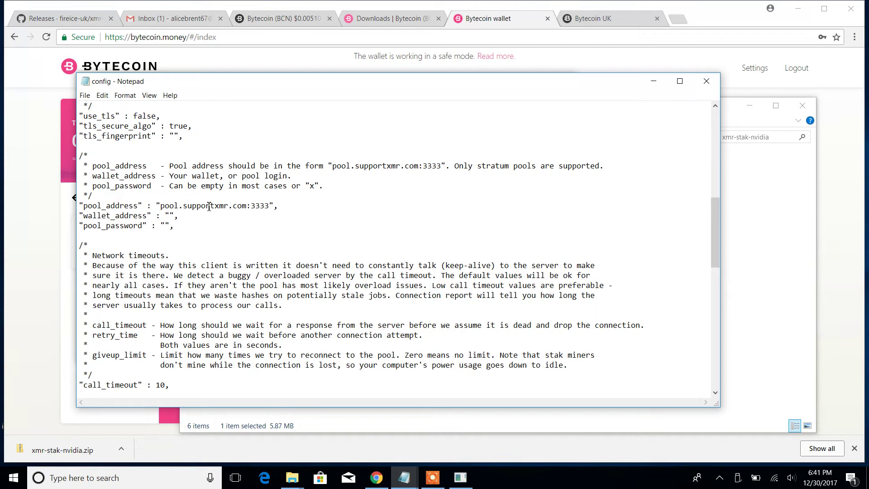
Find medium-hardware port 7777 on Bytecoin UK's Getting Started page, then return to config.
click(589, 18)
scroll(390, 207, up, 10)
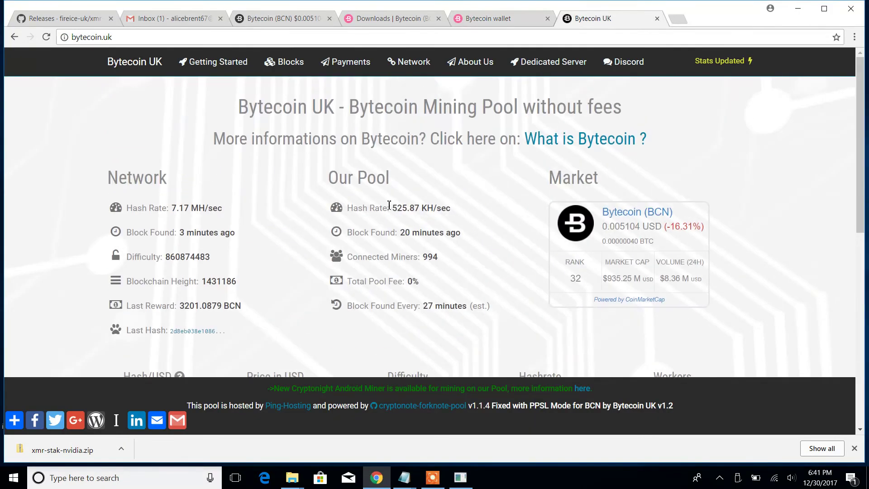
click(204, 62)
scroll(241, 155, down, 3)
scroll(244, 163, down, 3)
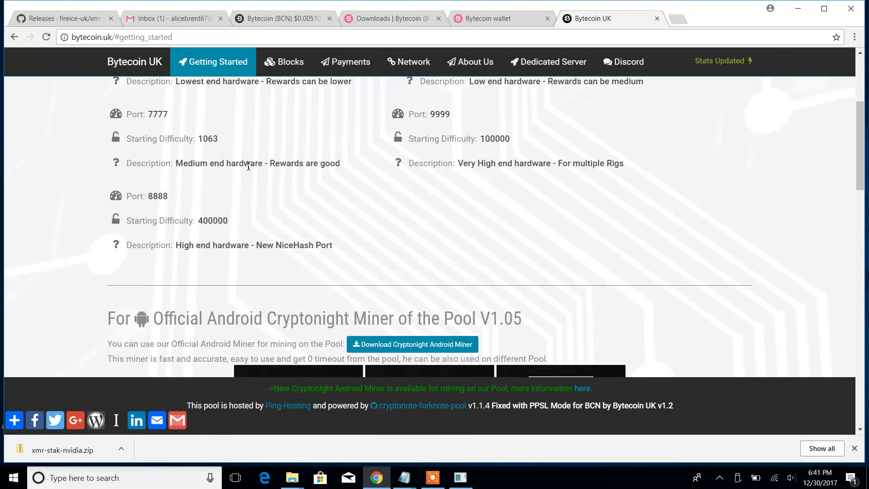
scroll(247, 168, up, 4)
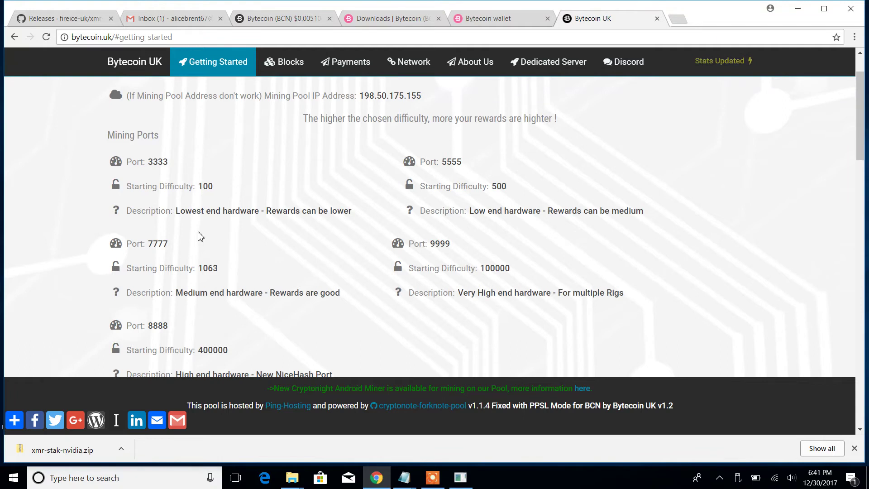
scroll(201, 236, down, 1)
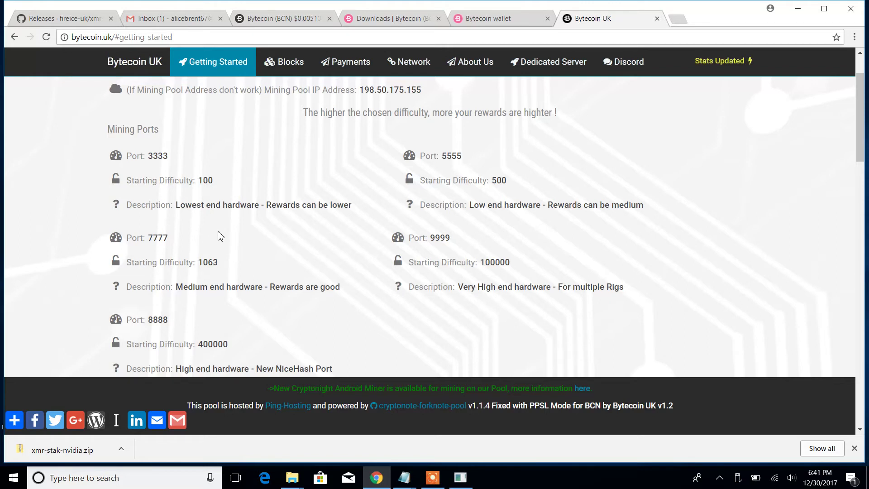
scroll(219, 235, down, 1)
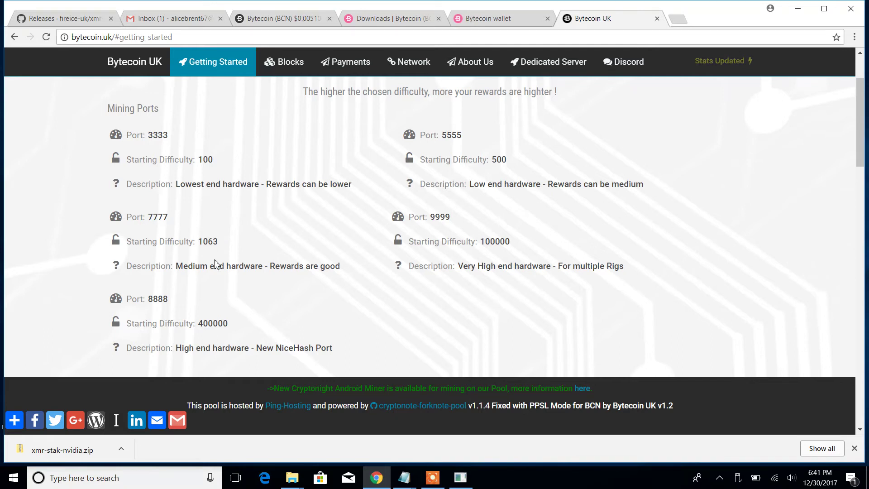
double_click(191, 265)
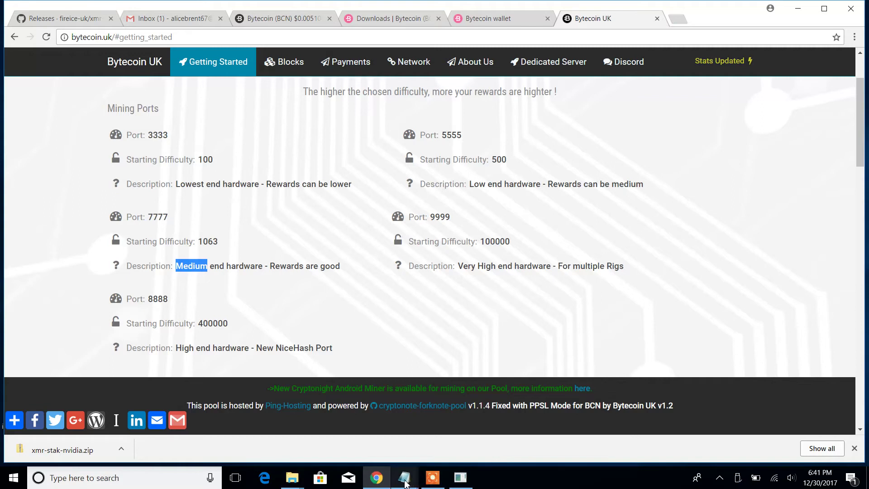
mouse_move(405, 477)
click(525, 438)
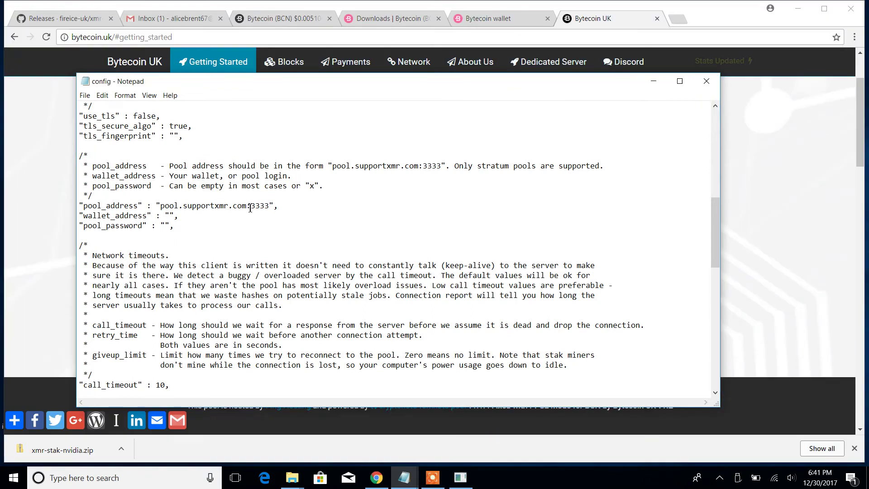
Change pool_address to bytecoin.uk:7777 and undo a stray paste into wallet_address.
drag(248, 206, 161, 206)
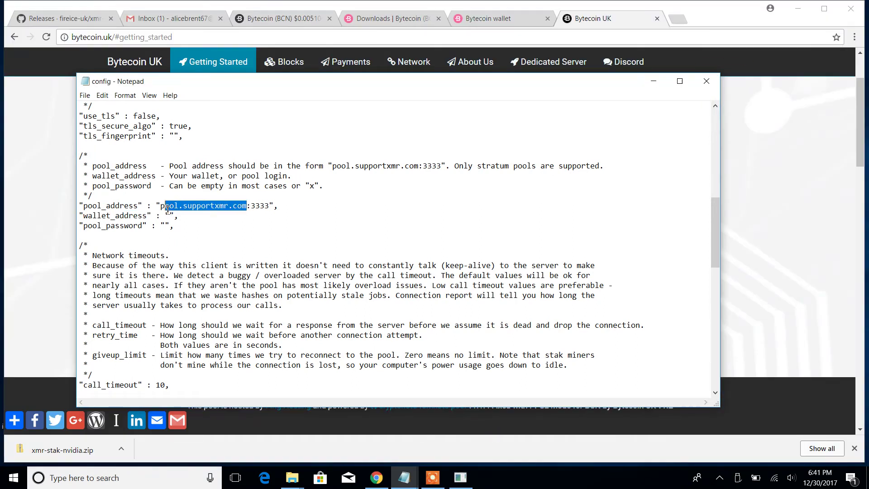
text(bytecoin.)
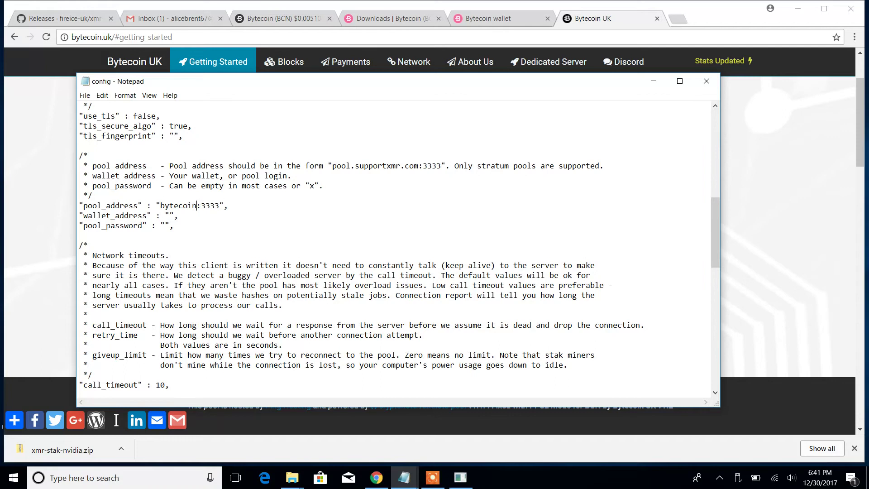
text(uk)
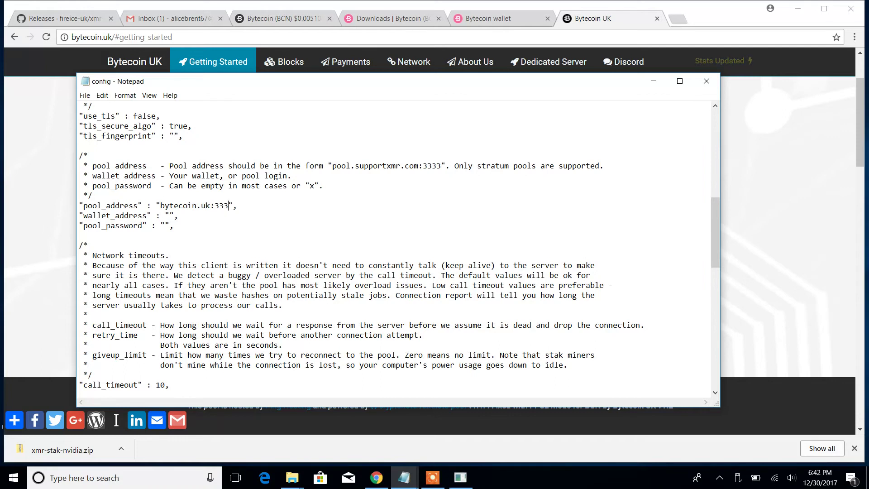
key(BackSpace)
key(BackSpace)
key(BackSpace)
text(7777)
click(170, 216)
text("gpu_threads_conf" : [   { "index" : 0,     "threads" : 32, "blocks" : 15,     "bfactor" : 6, "bsleep" :  25,     "affine_to_cpu" : false,   }, ],)
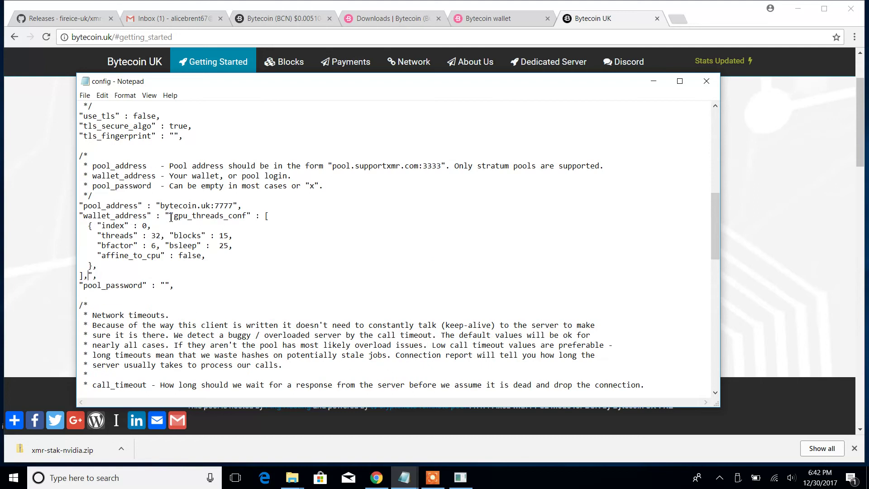
key(ctrl+z)
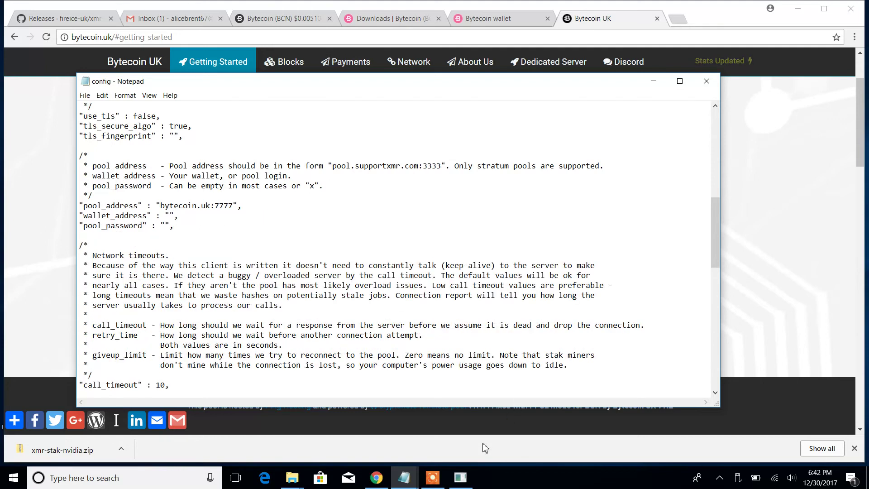
Copy the wallet address from the Untitled note and paste it into config's wallet_address.
click(406, 478)
click(404, 433)
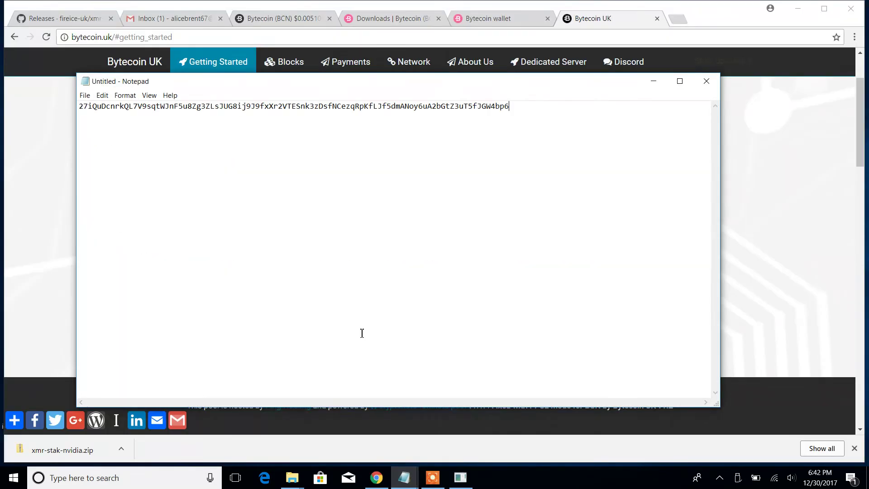
key(ctrl+a)
key(ctrl+c)
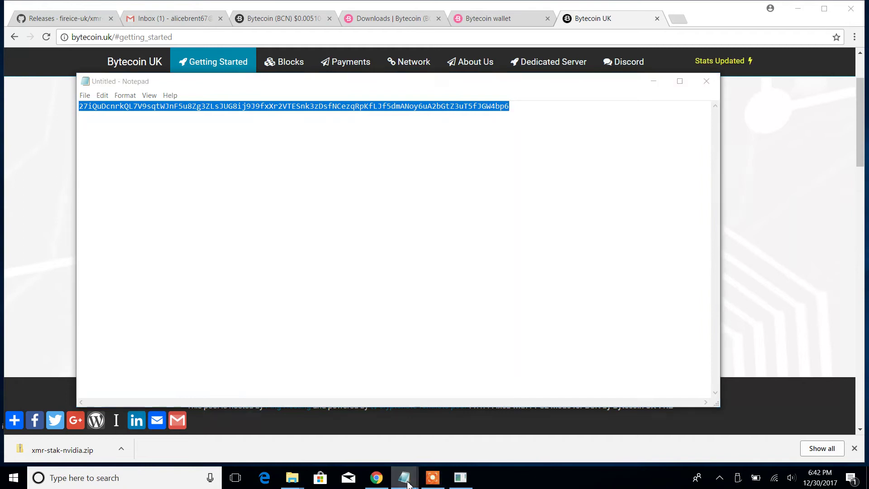
click(404, 477)
click(483, 442)
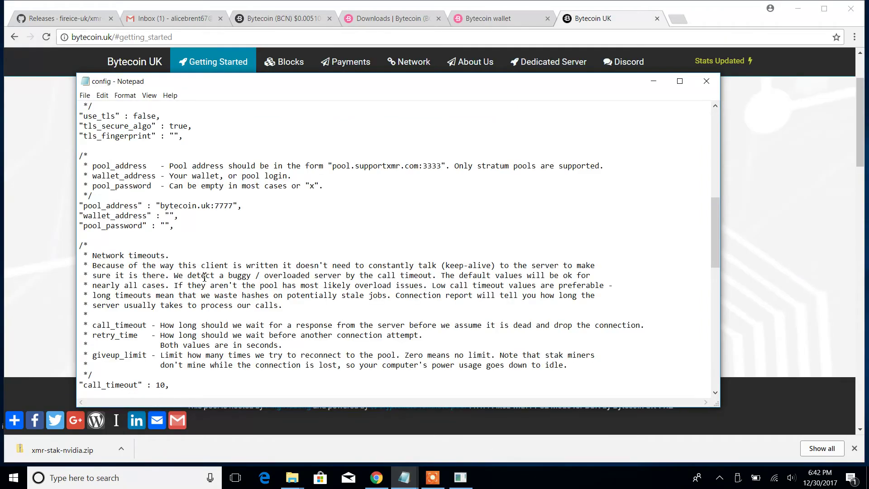
key(ctrl+v)
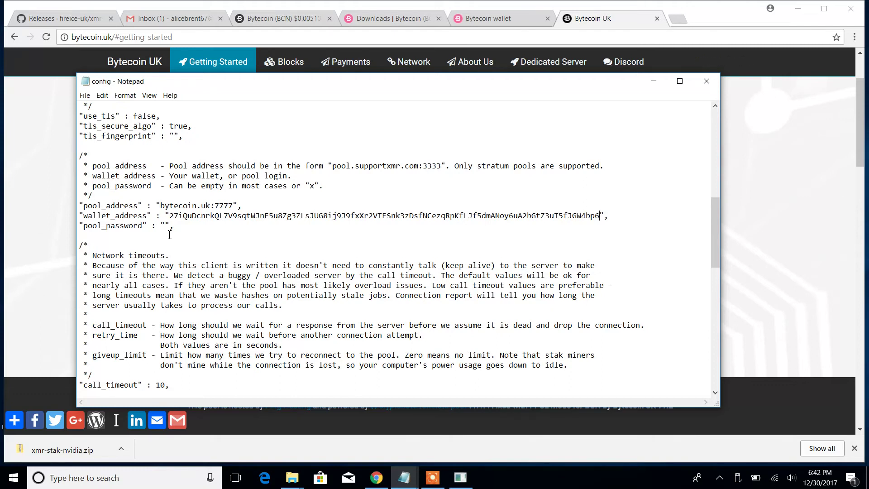
scroll(169, 234, down, 5)
scroll(169, 233, down, 3)
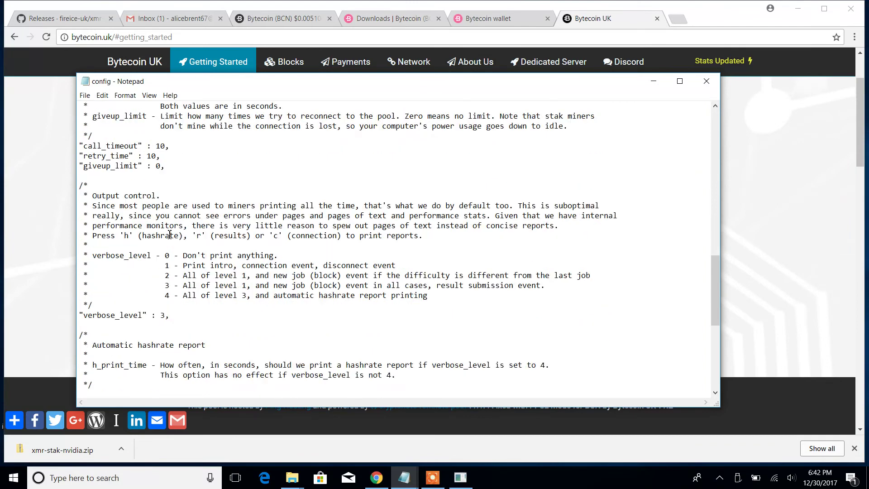
scroll(170, 234, up, 9)
scroll(169, 233, up, 4)
scroll(170, 234, up, 4)
scroll(170, 233, up, 4)
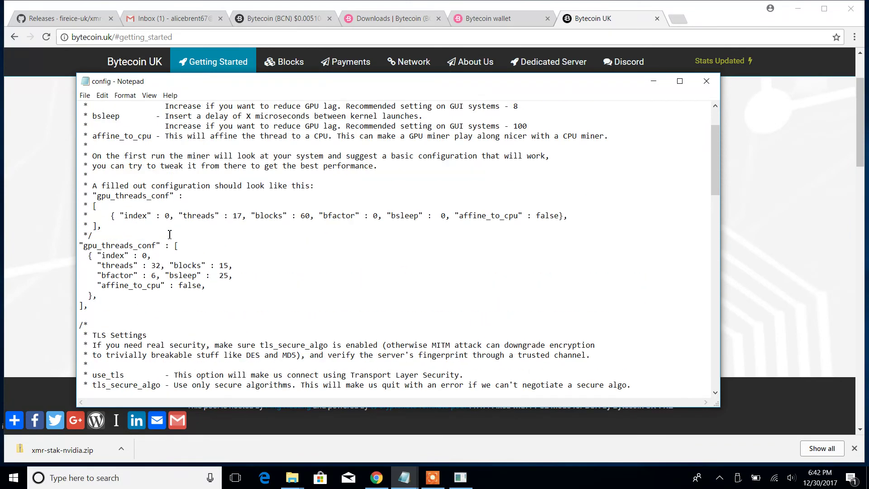
scroll(170, 234, up, 3)
Save the edited config and close Notepad.
click(85, 95)
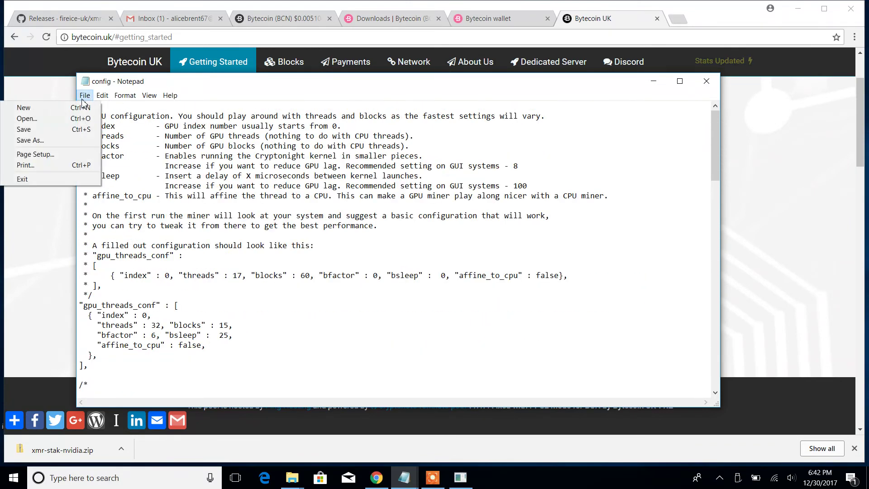
click(71, 130)
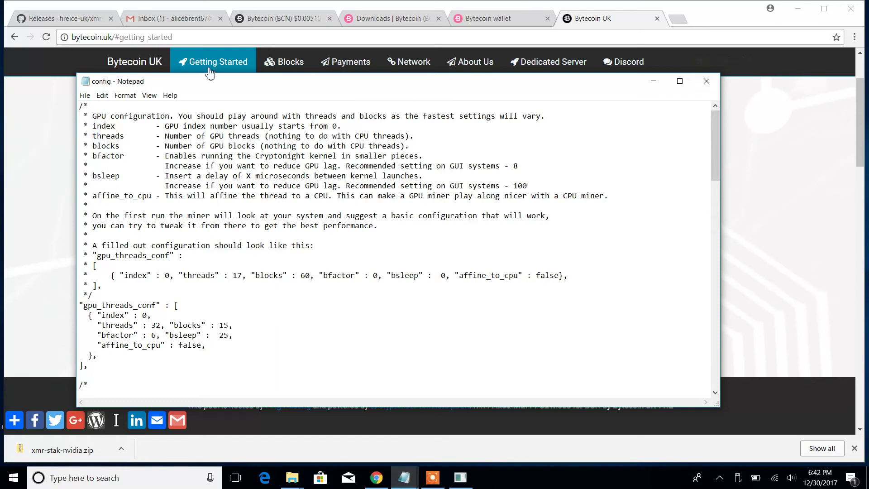
click(708, 82)
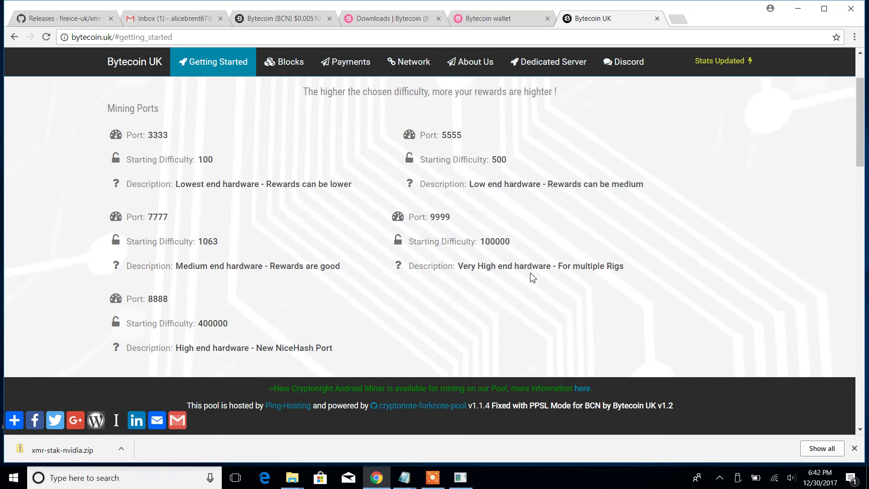
scroll(500, 341, up, 3)
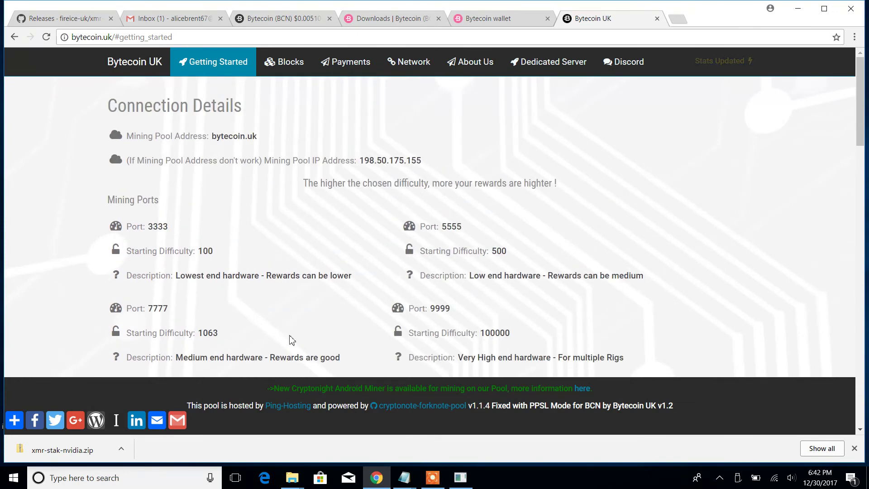
Bring the xmr-stak-nvidia folder forward and launch xmr-stak-nvidia.exe.
click(291, 477)
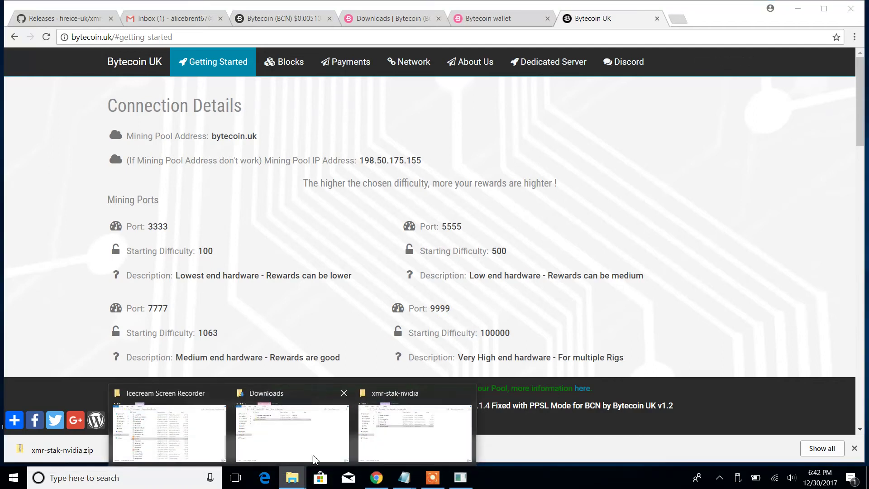
click(383, 435)
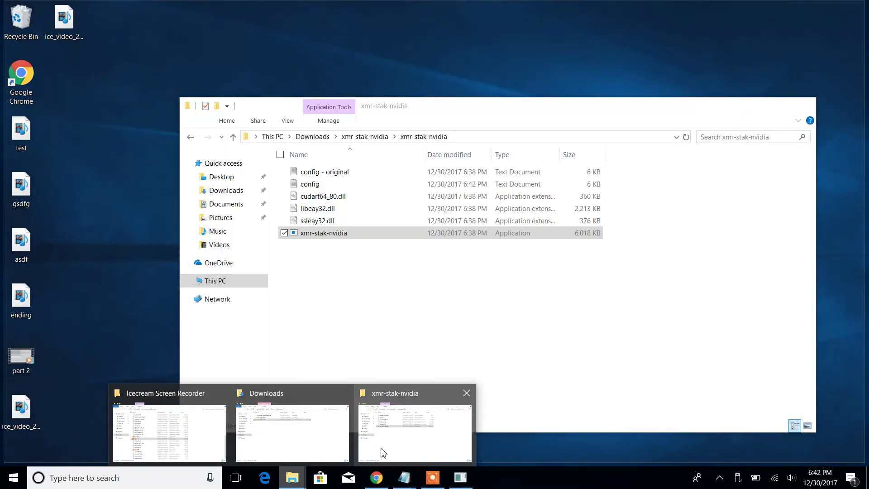
click(384, 434)
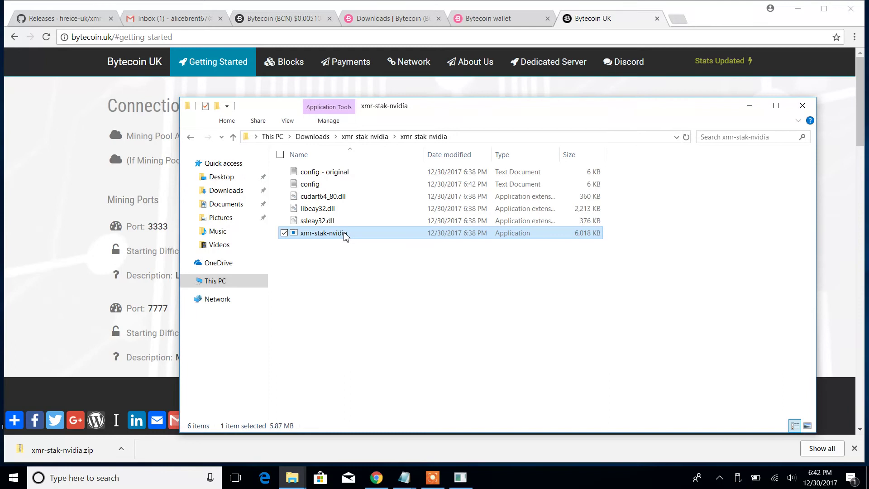
double_click(324, 233)
Open Command Prompt, cd into Downloads\xmr-stak-nvidia\xmr-stak-nvidia, clear the screen and run the miner.
click(78, 478)
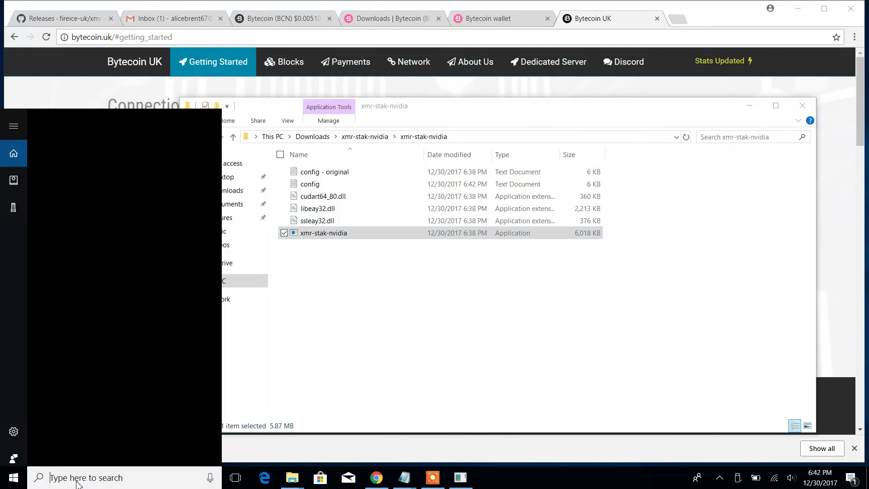
text(cmd)
key(Return)
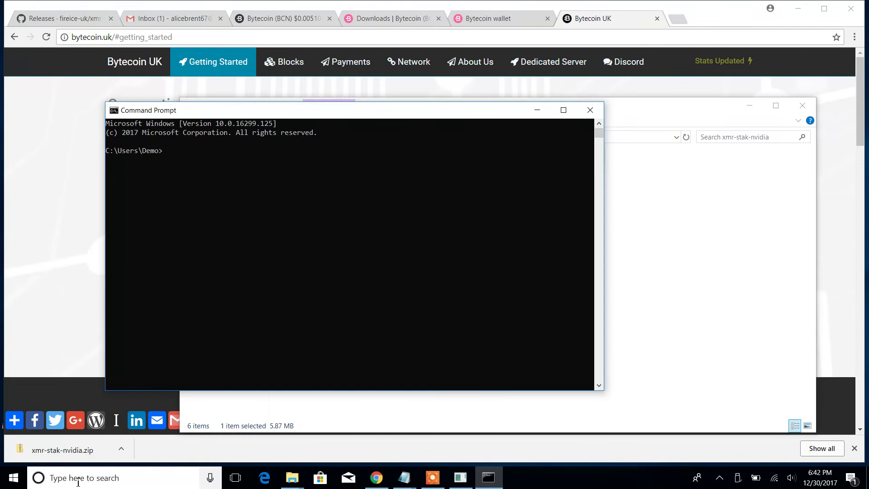
text(DO)
text(loads)
key(Return)
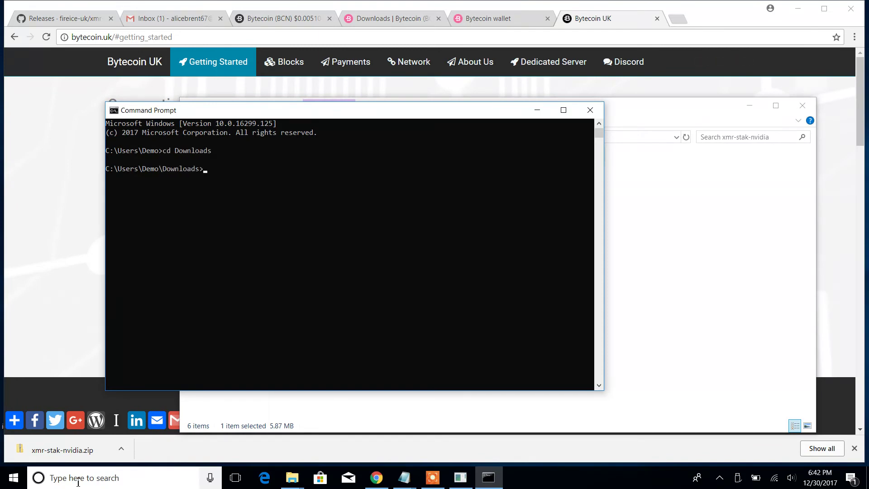
key(Tab)
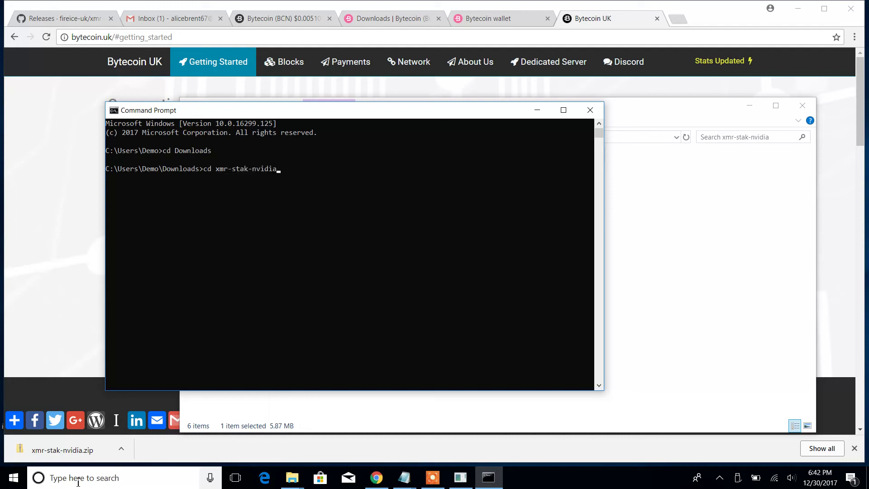
key(Return)
key(Return)
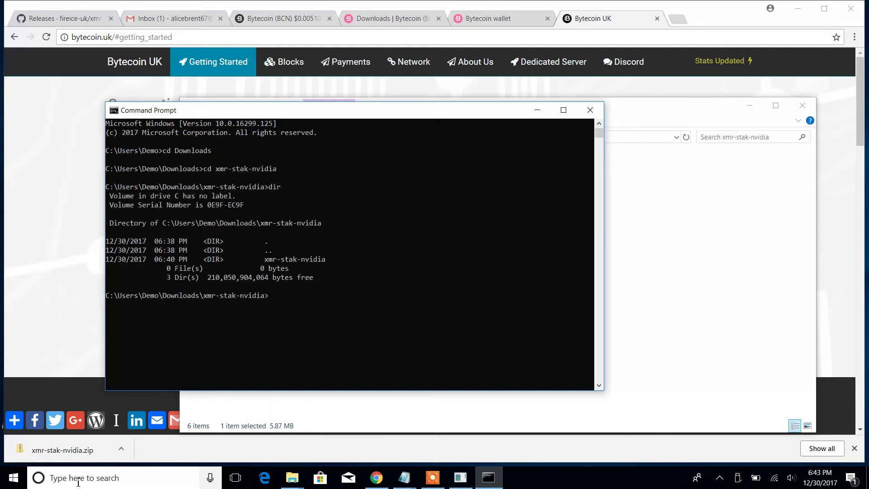
key(Tab)
key(Return)
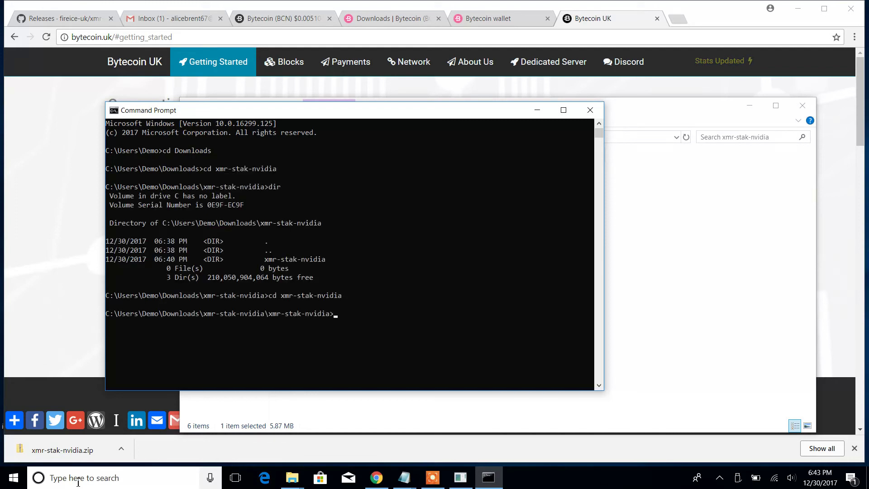
key(Return)
text(x)
key(Tab)
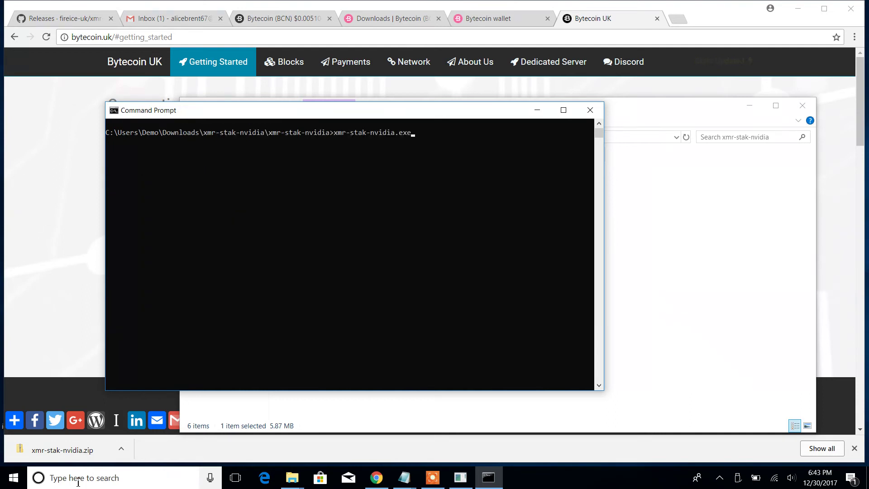
key(Return)
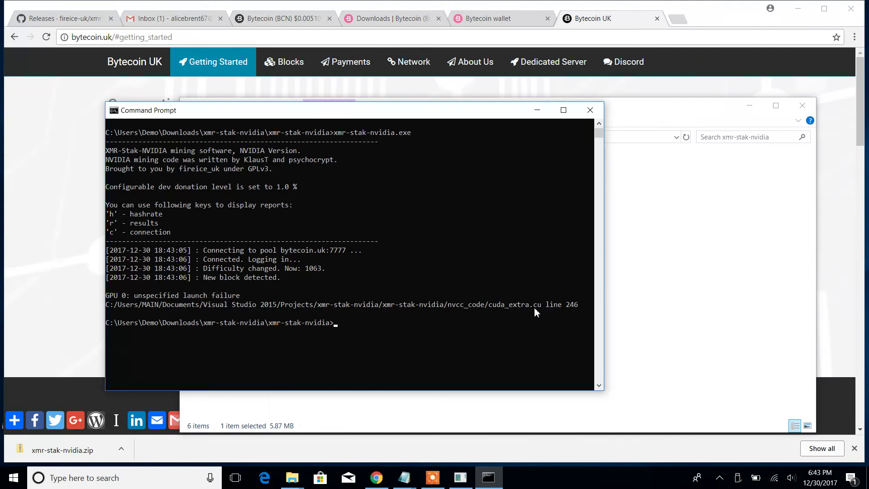
Open config for editing from File Explorer and change threads from 32 to 12.
click(664, 293)
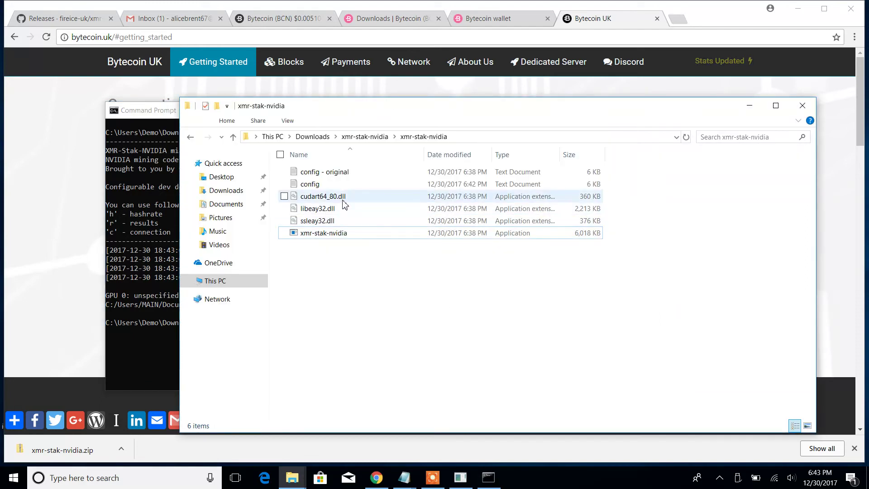
click(346, 185)
right_click(345, 187)
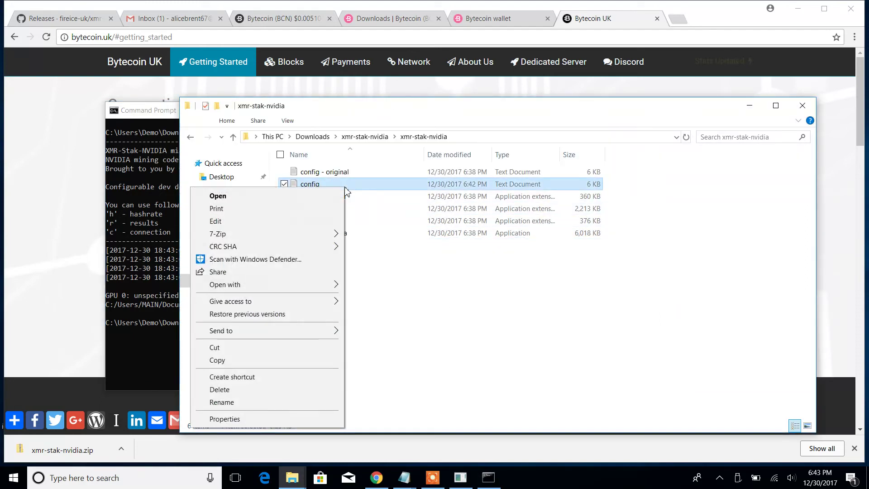
click(302, 220)
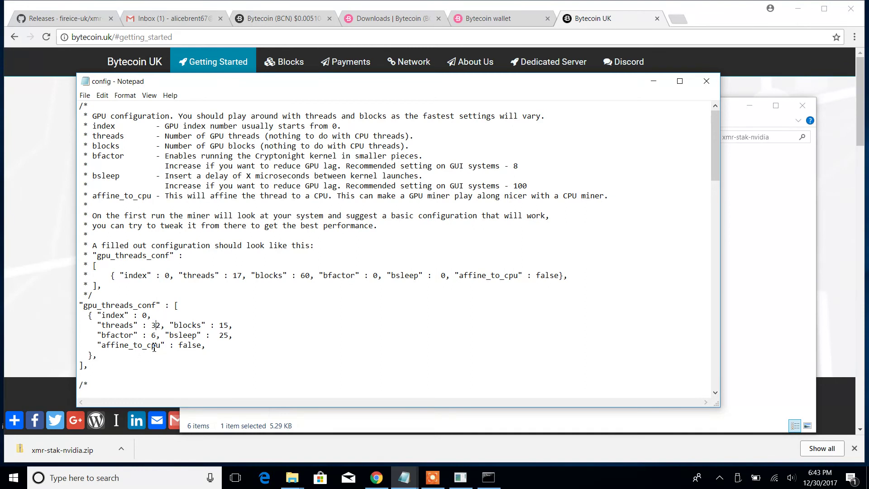
key(BackSpace)
text(1)
Close config, clear the Command Prompt with cls and rerun xmr-stak-nvidia.exe.
click(707, 84)
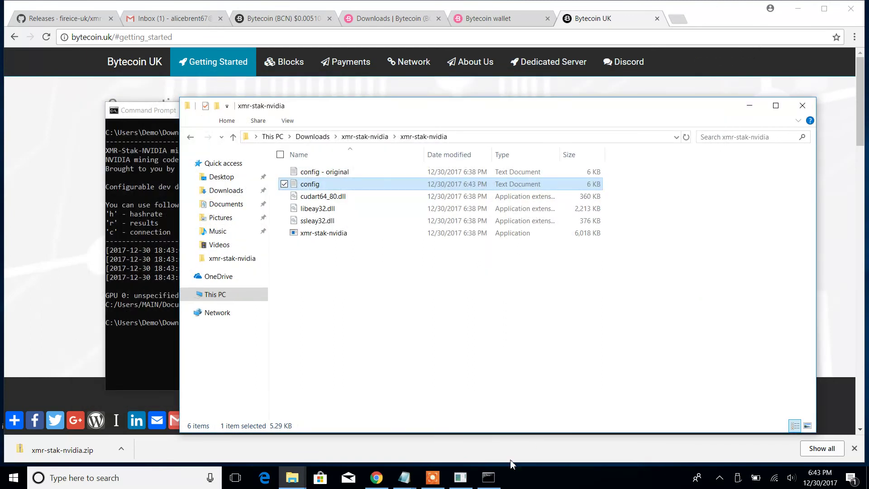
click(488, 478)
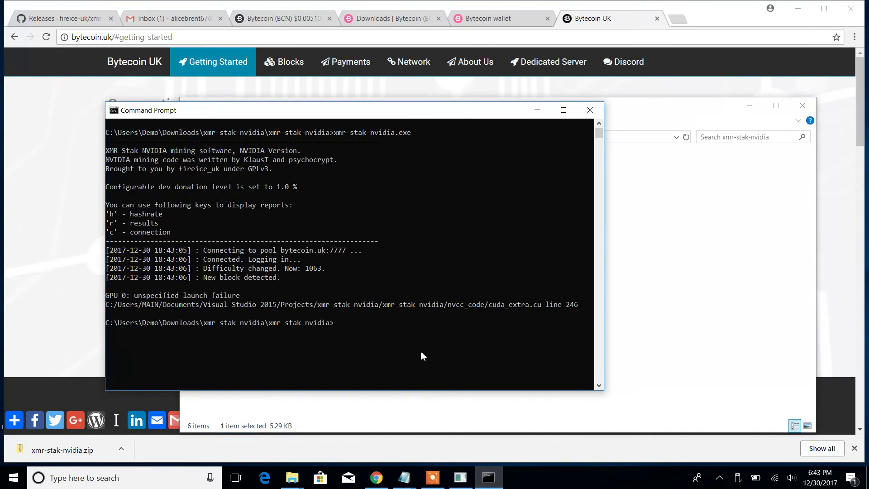
text(cls)
key(Return)
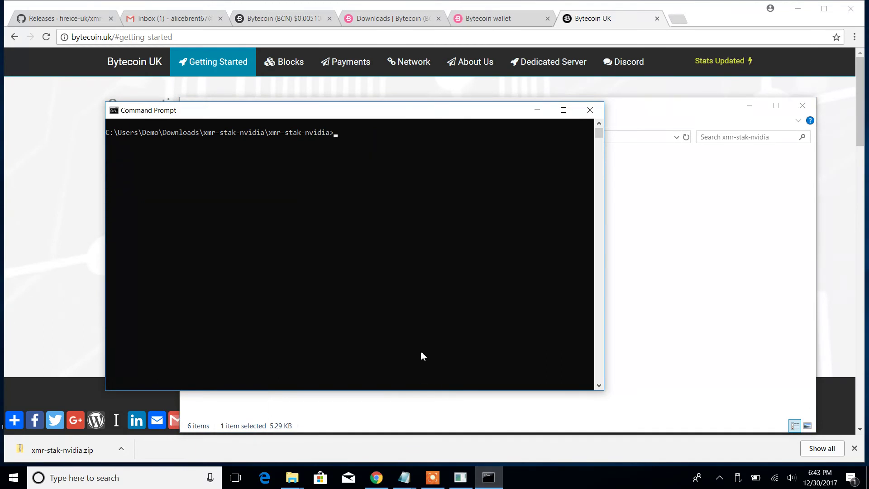
text(xmr-stak-nvidia.exe)
key(Return)
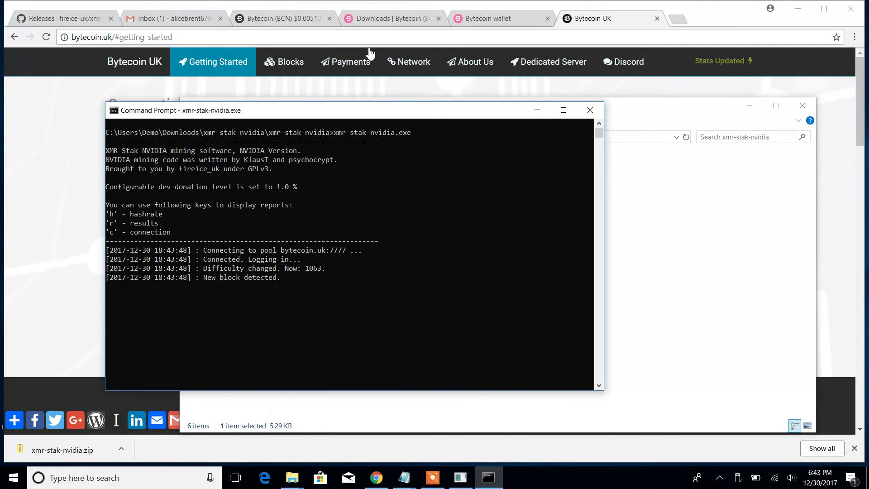
Look up the pasted wallet address in Bytecoin UK's Your Stats, then check the miner console.
click(403, 66)
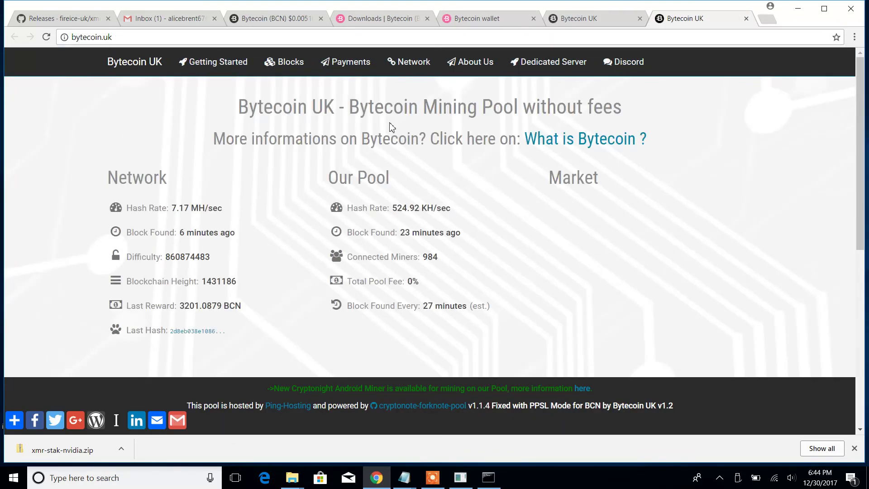
scroll(397, 224, down, 6)
scroll(285, 204, up, 1)
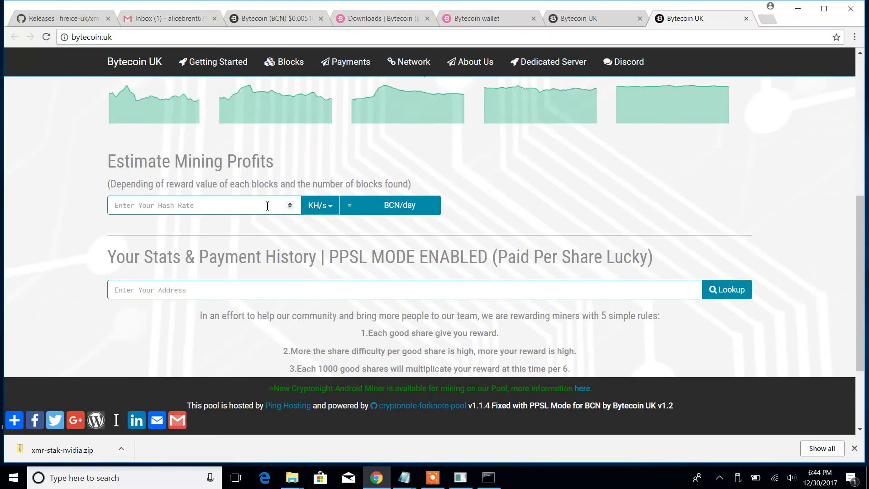
click(253, 290)
key(ctrl+v)
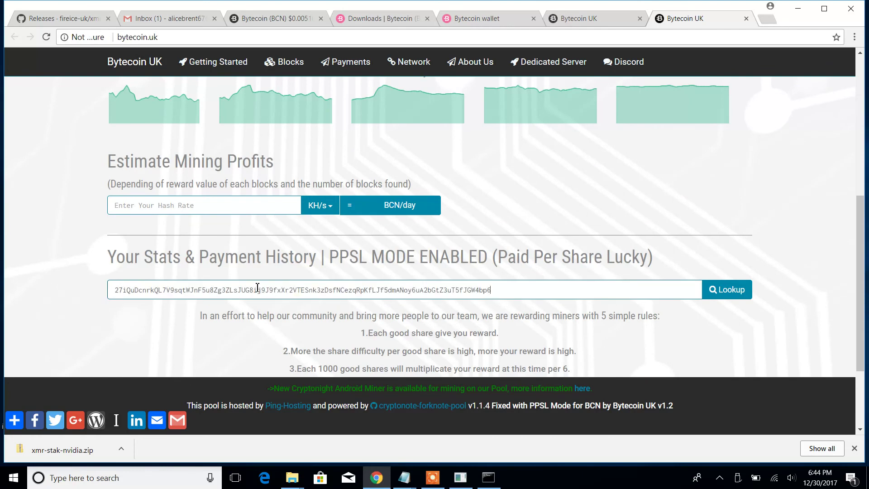
click(727, 289)
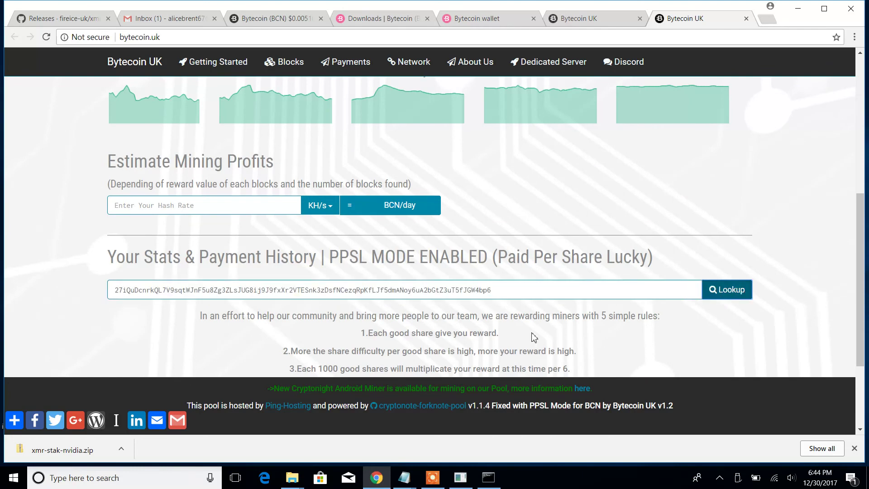
scroll(531, 335, down, 2)
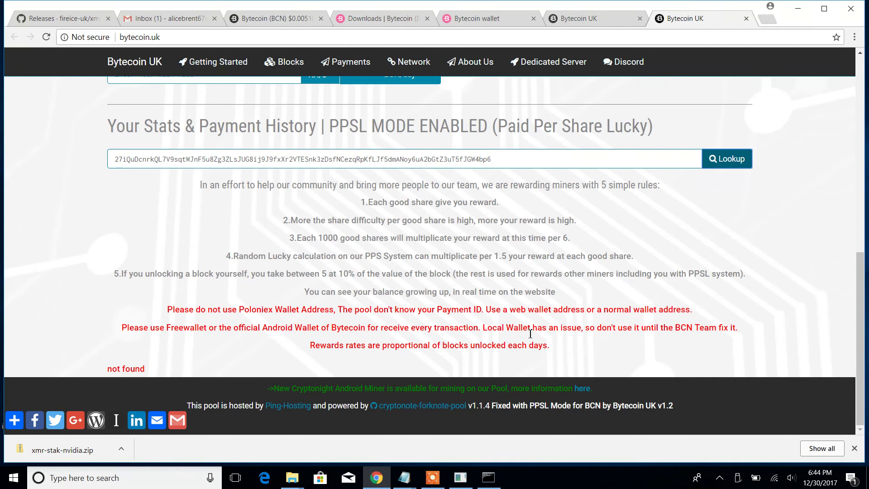
click(487, 477)
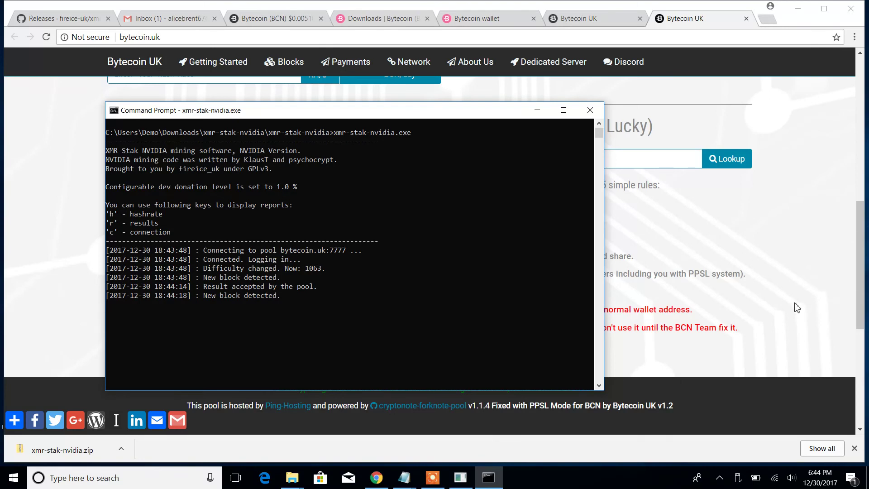
Review the pool stats, highlighting the 0.00743656 BCN pending balance and the 50 minimum payment.
click(837, 309)
scroll(838, 310, down, 5)
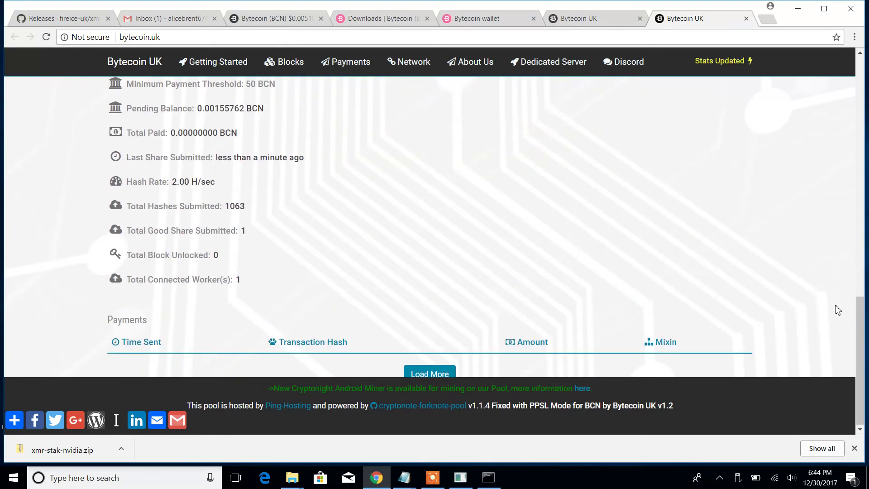
scroll(838, 309, up, 1)
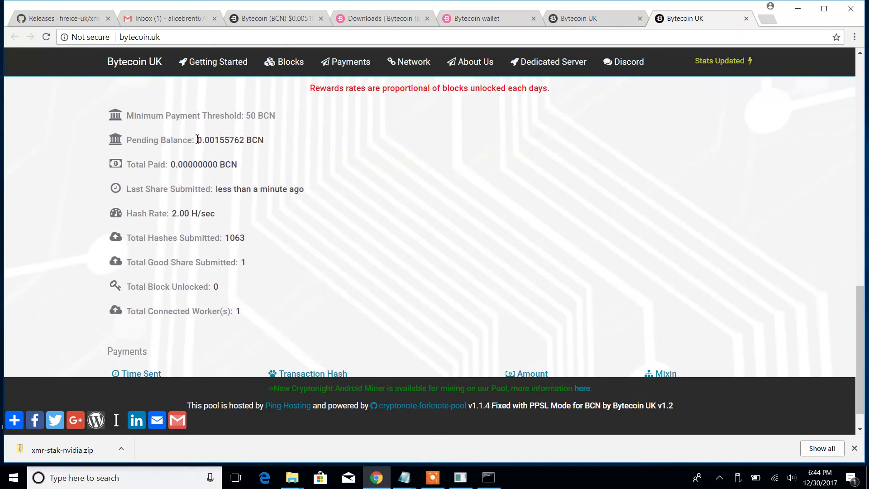
drag(202, 140, 247, 141)
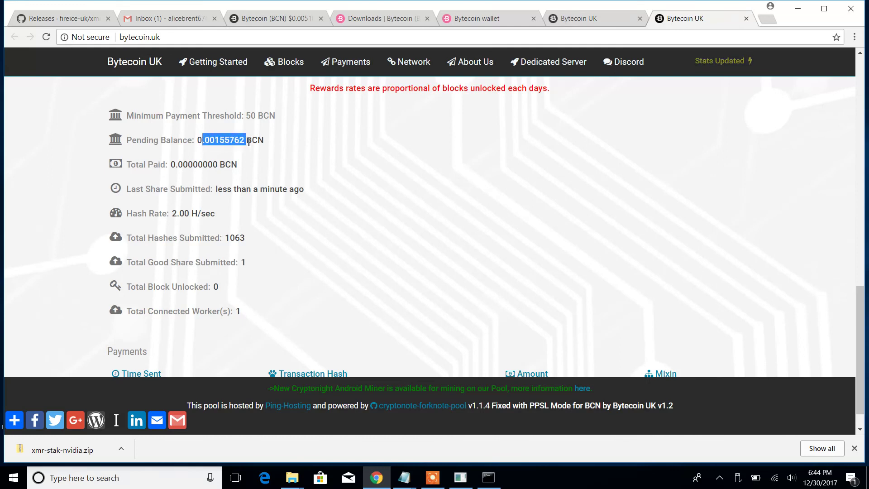
click(259, 135)
double_click(251, 117)
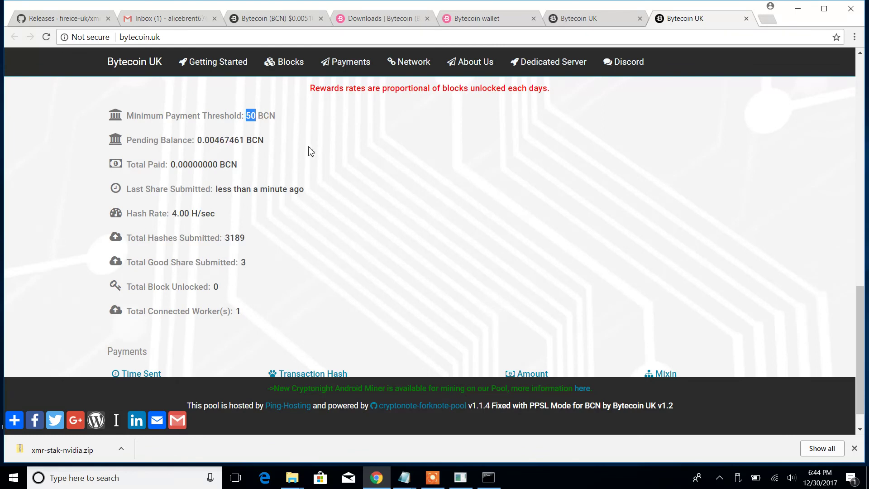
click(405, 477)
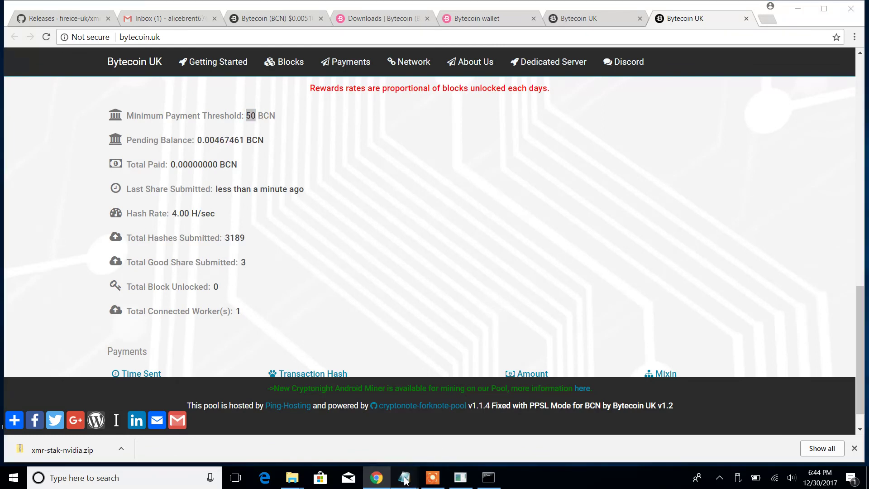
click(399, 246)
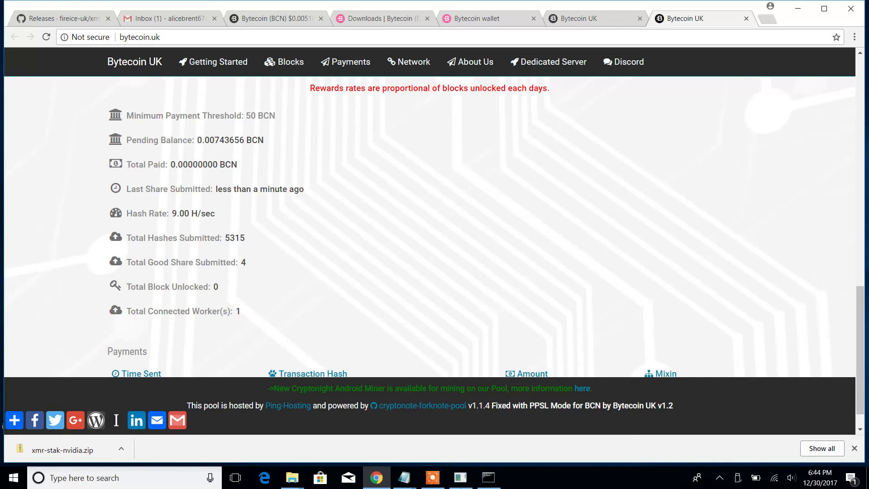
Switch to the Bytecoin web wallet and return to its Addresses list showing 0 BCN.
click(489, 18)
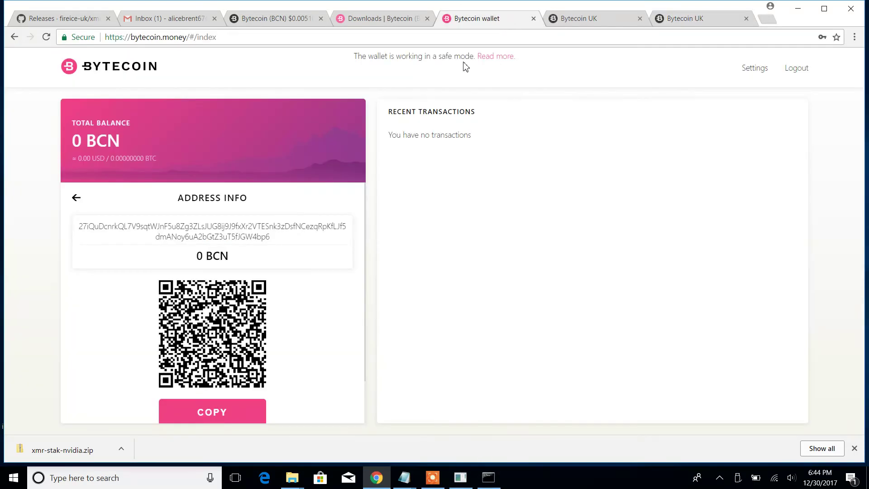
click(76, 196)
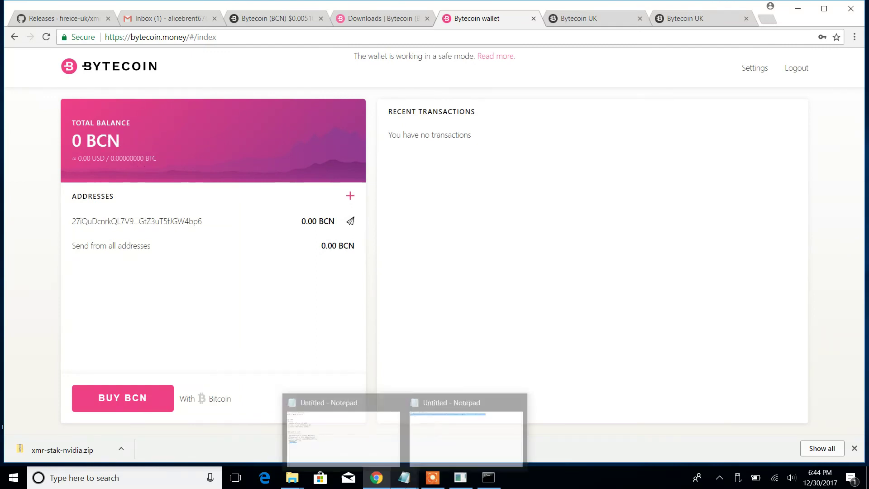
mouse_move(403, 477)
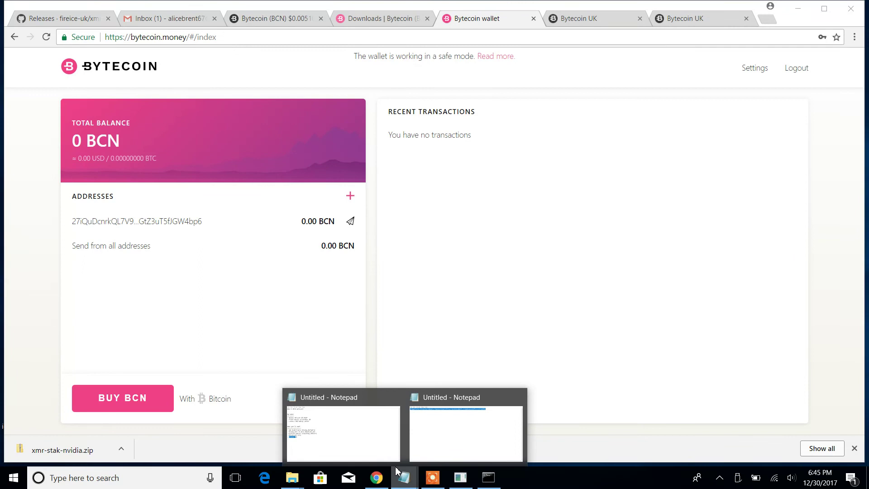
mouse_move(340, 425)
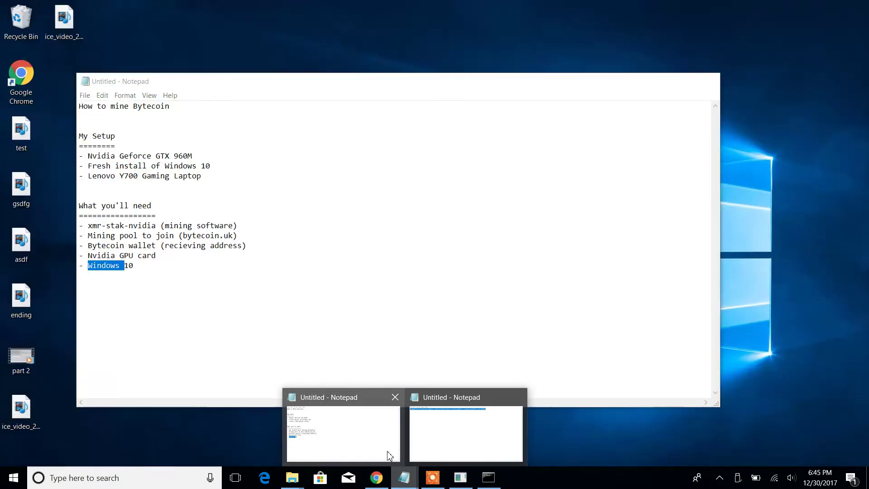
click(341, 431)
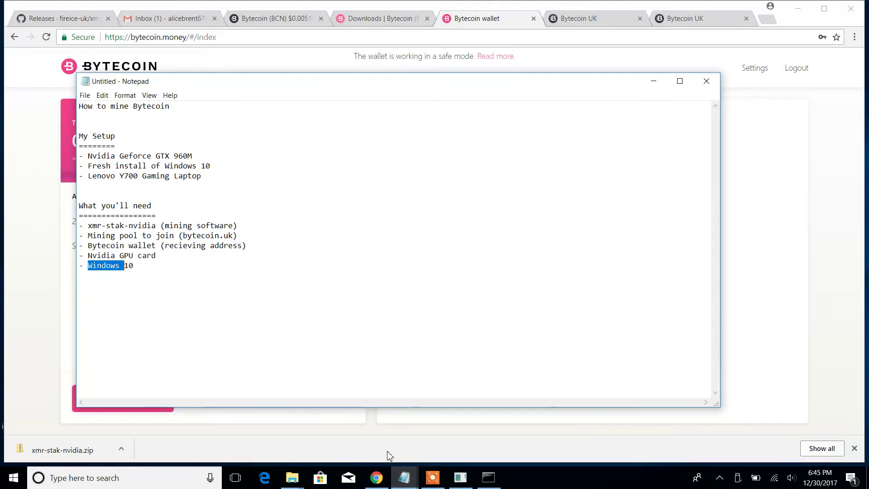
Bring the Bytecoin mining notes forward, then switch to the Command Prompt miner console.
click(237, 274)
click(489, 477)
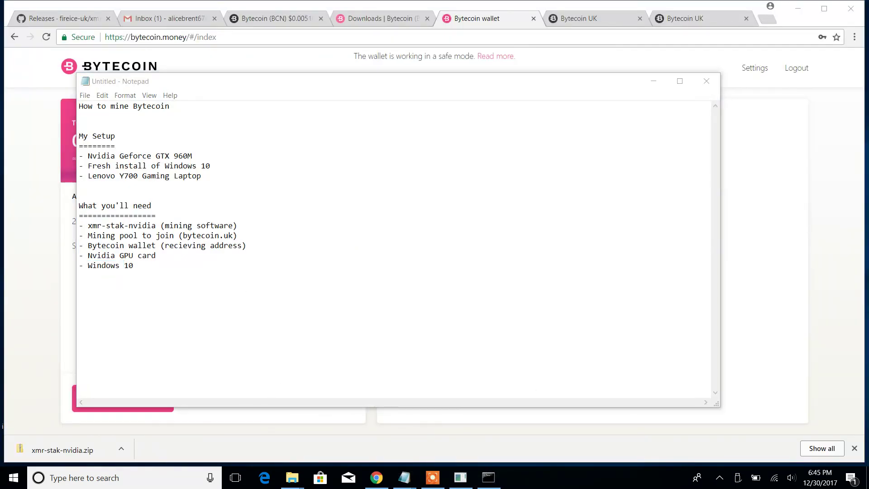